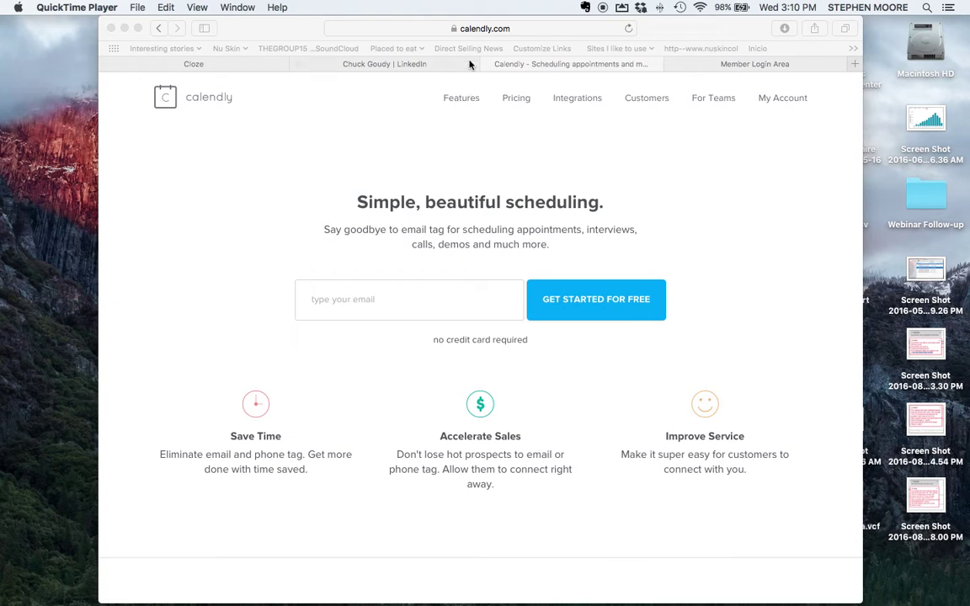
Step: Open the account's calendar connection settings from the Calendly home page
click(787, 102)
click(788, 102)
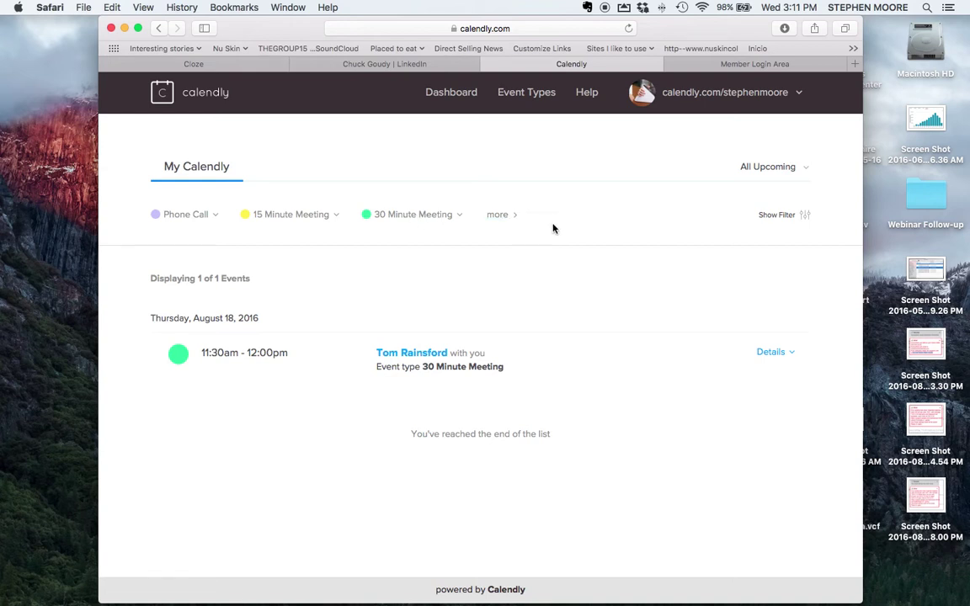
click(747, 94)
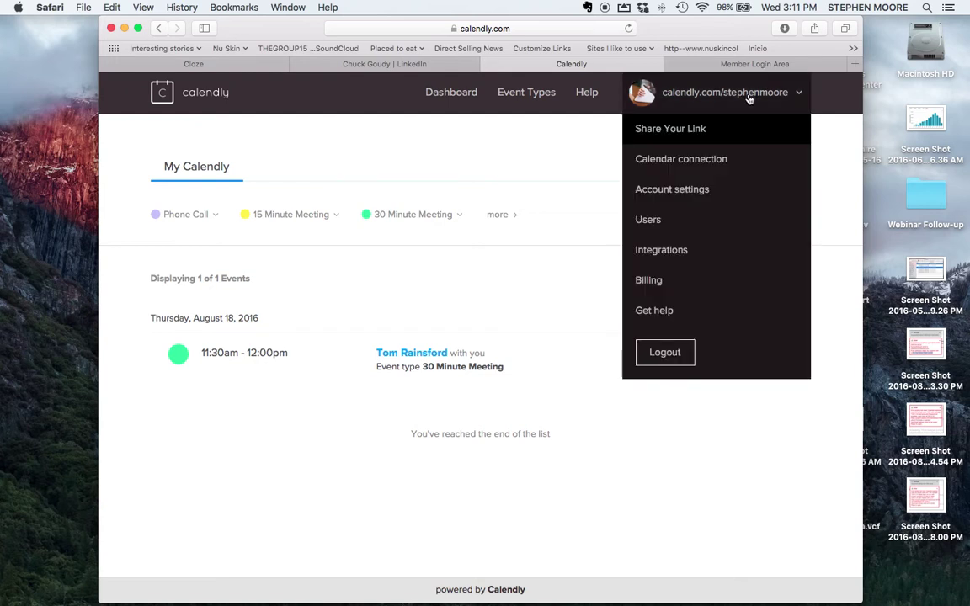
click(686, 162)
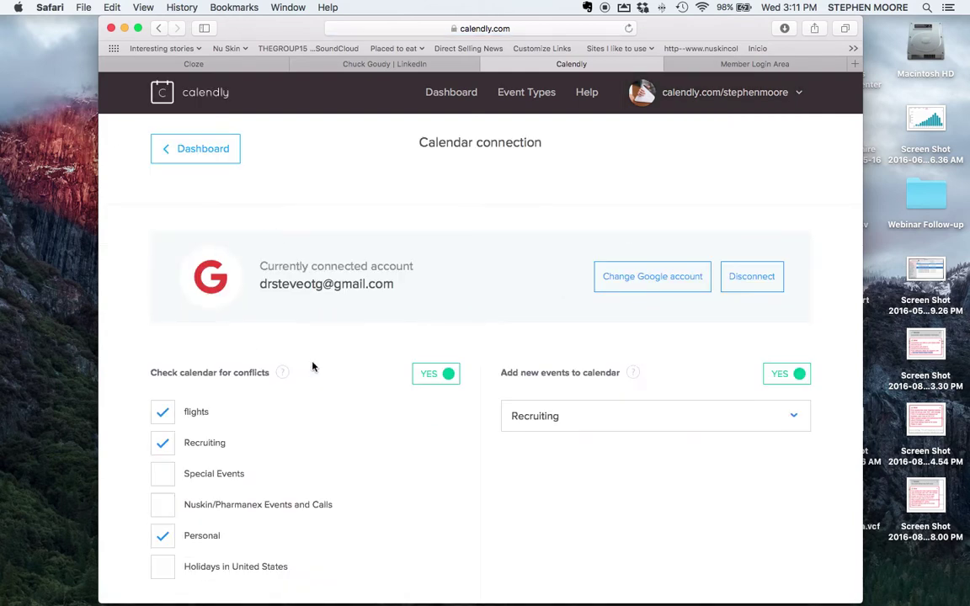
scroll(421, 295, down, 3)
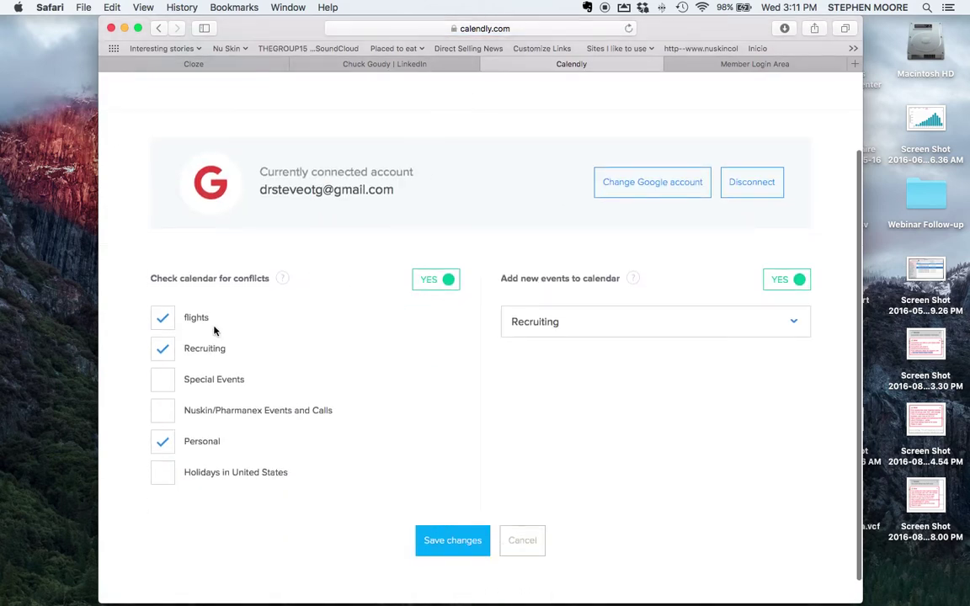
Step: Examine which calendars are checked for conflicts and which calendar receives new events
click(160, 319)
click(162, 350)
click(162, 350)
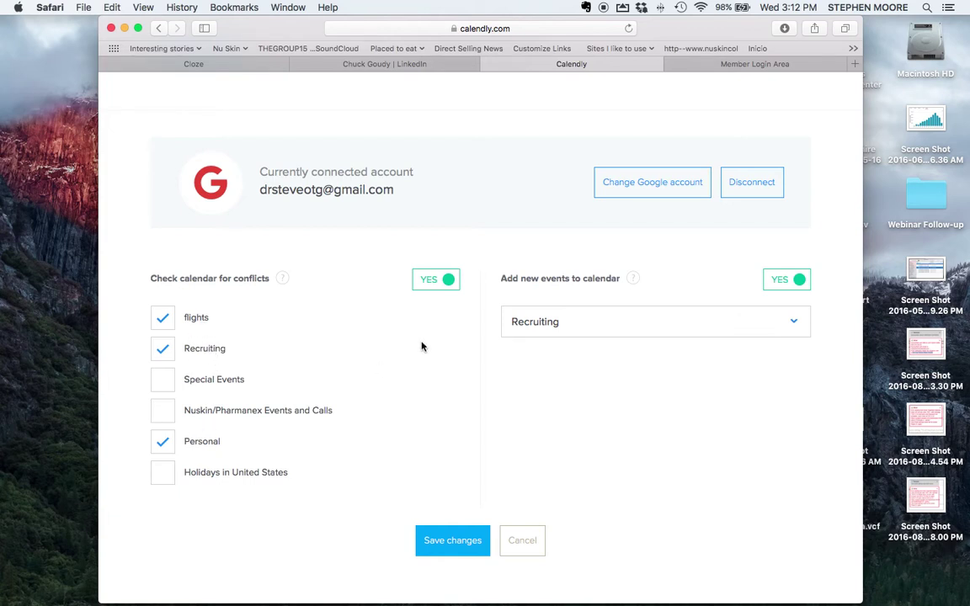
scroll(478, 409, up, 1)
scroll(478, 409, up, 2)
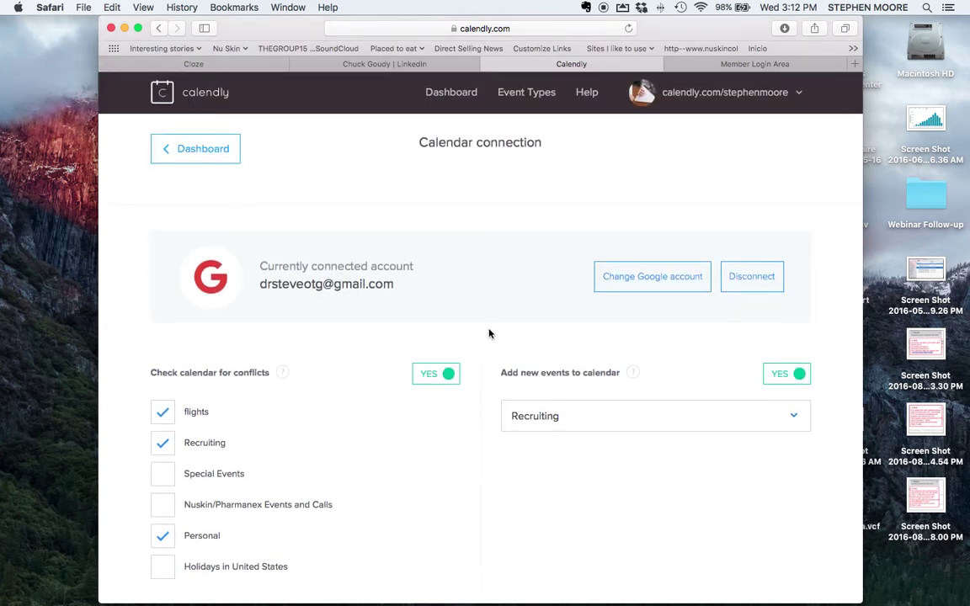
Step: Open the Share Your Link dialog and copy the full personal scheduling link
click(679, 87)
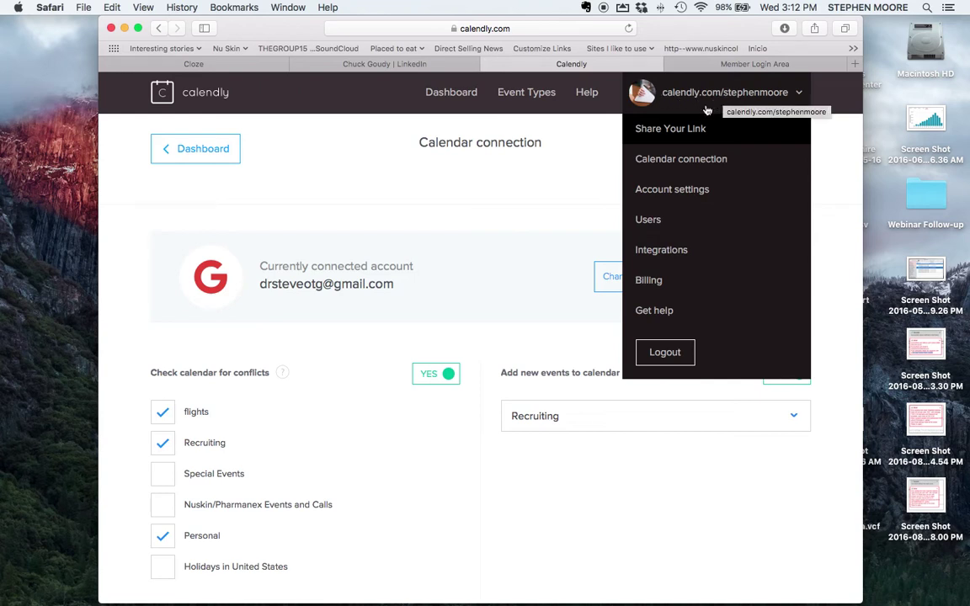
click(683, 132)
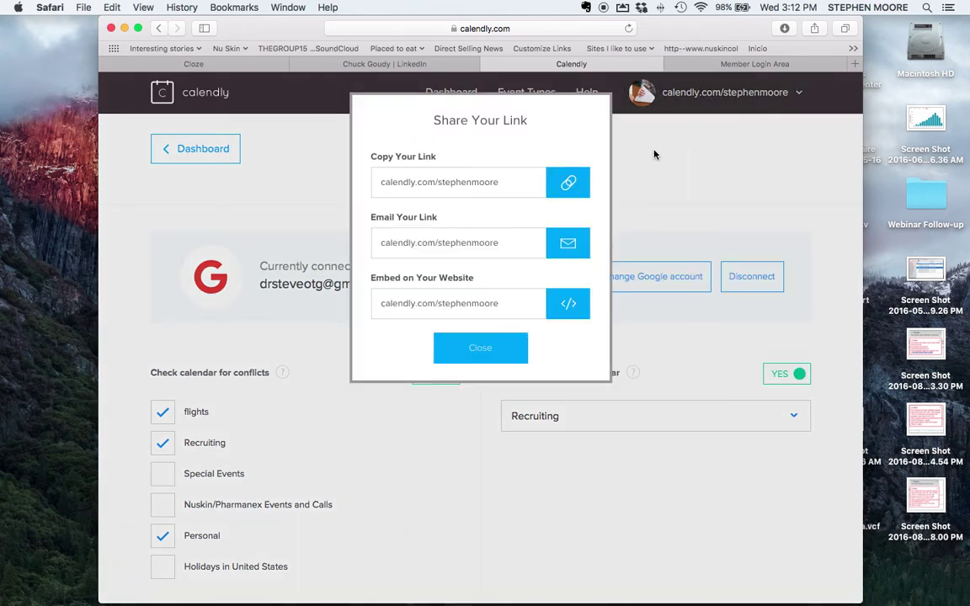
click(505, 181)
triple_click(505, 181)
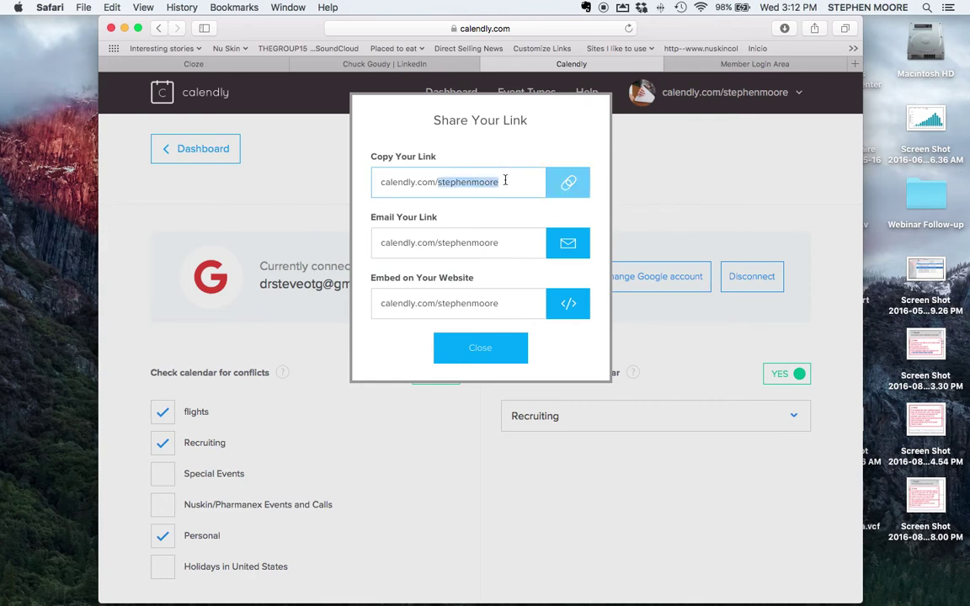
key(super+c)
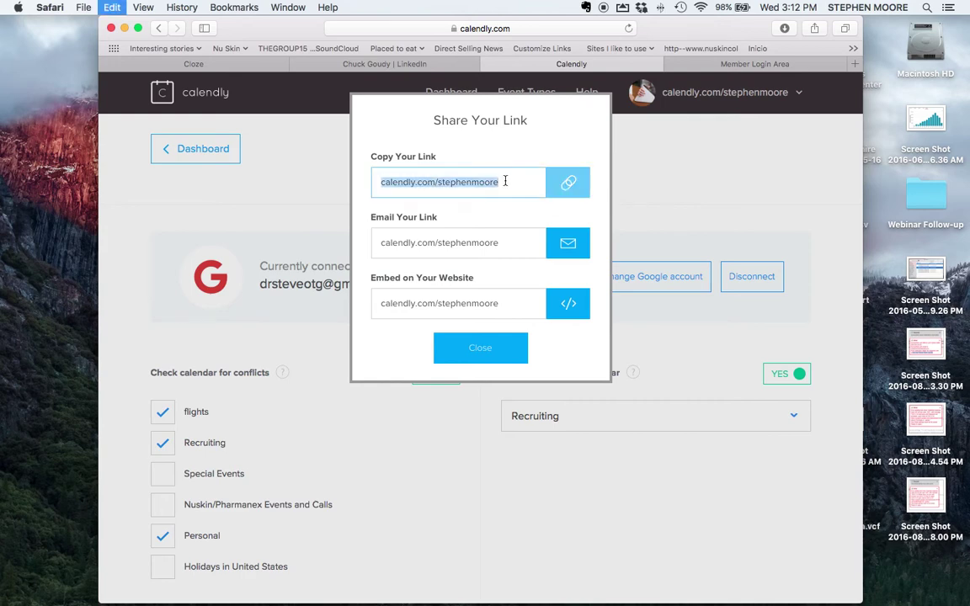
Step: Load the copied scheduling link in the Member Login Area browser tab to see the public booking page
click(725, 68)
click(565, 29)
key(super+v)
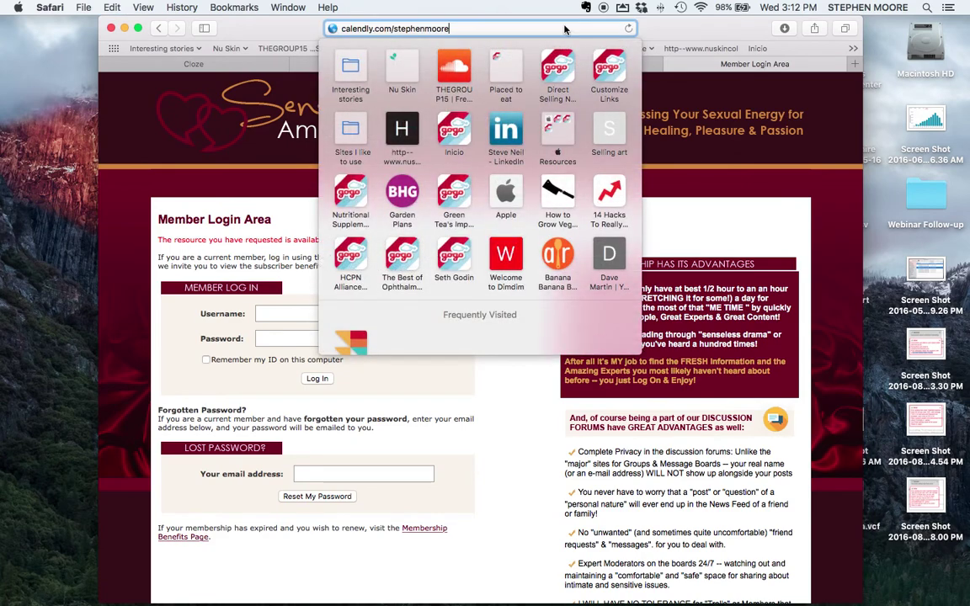
key(Return)
drag(565, 30, 708, 51)
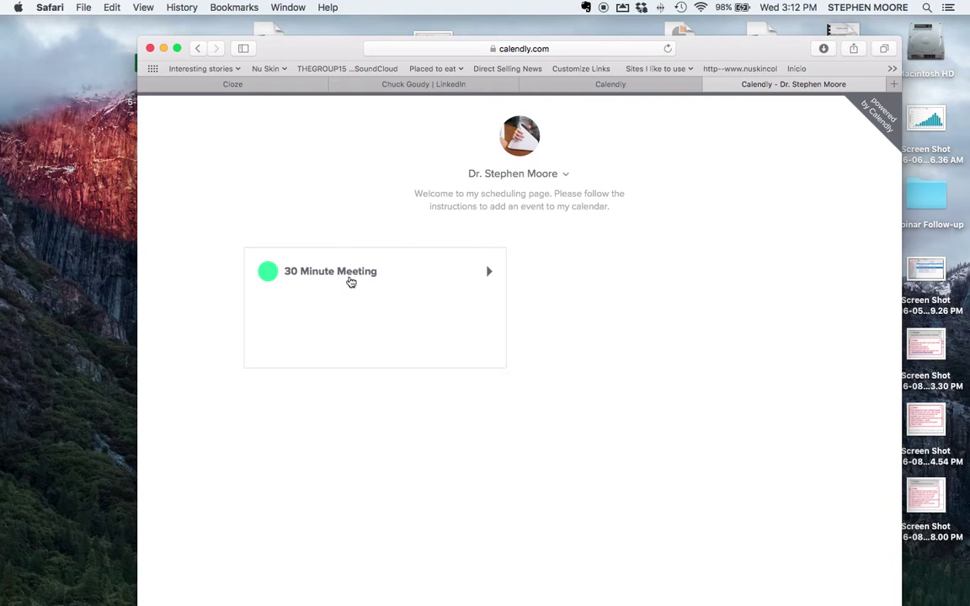
Step: Open the 30 Minute Meeting on the booking page to view its selectable days
click(351, 280)
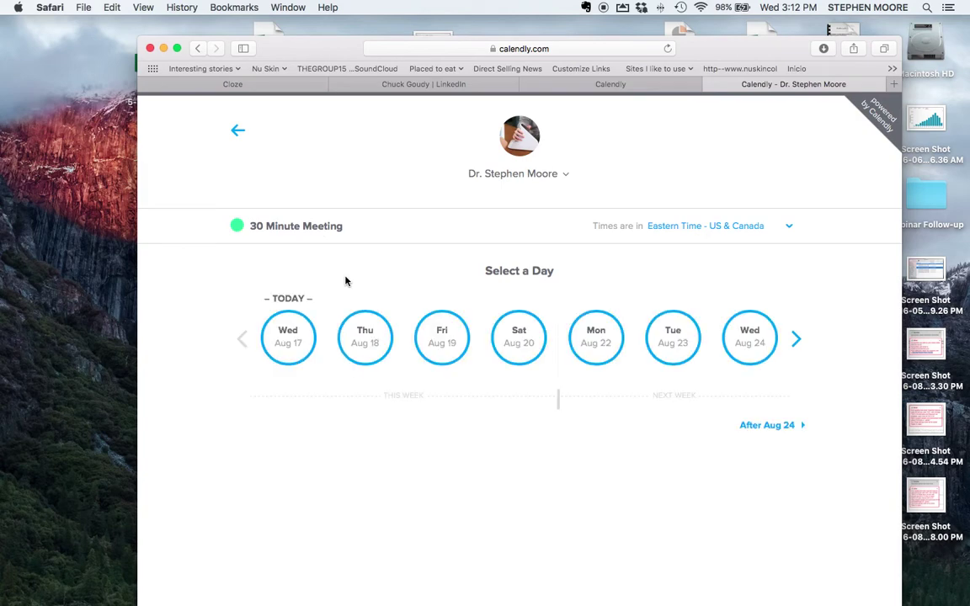
drag(686, 43, 678, 24)
click(598, 26)
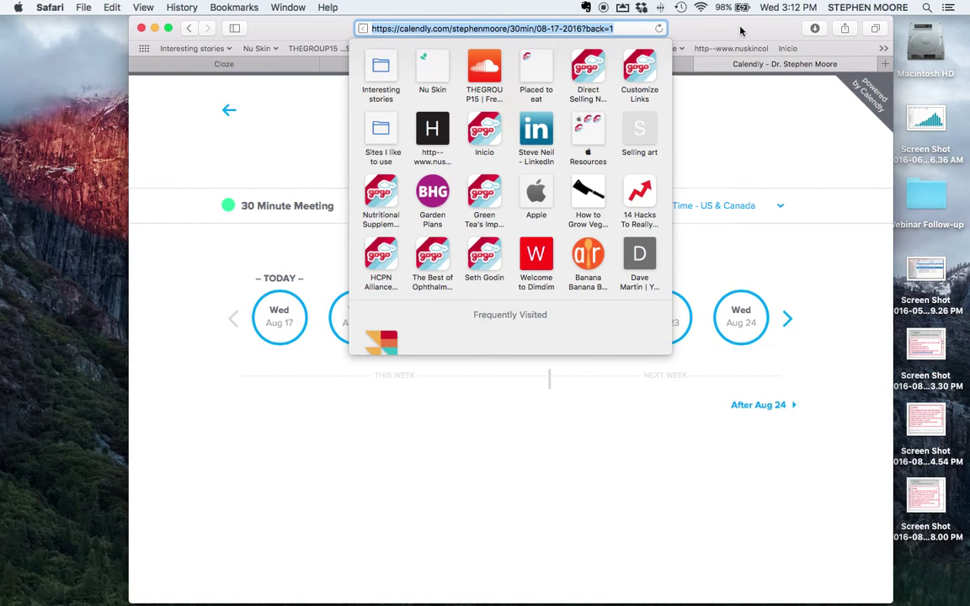
key(Escape)
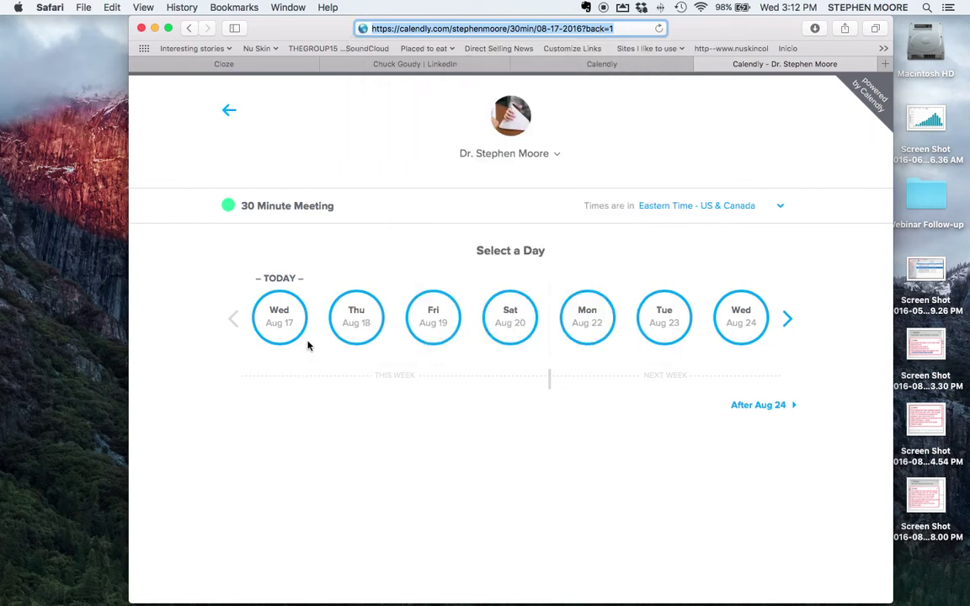
Step: View the available meeting times for Wednesday, Aug 17, and for Thursday, Aug 18
click(281, 324)
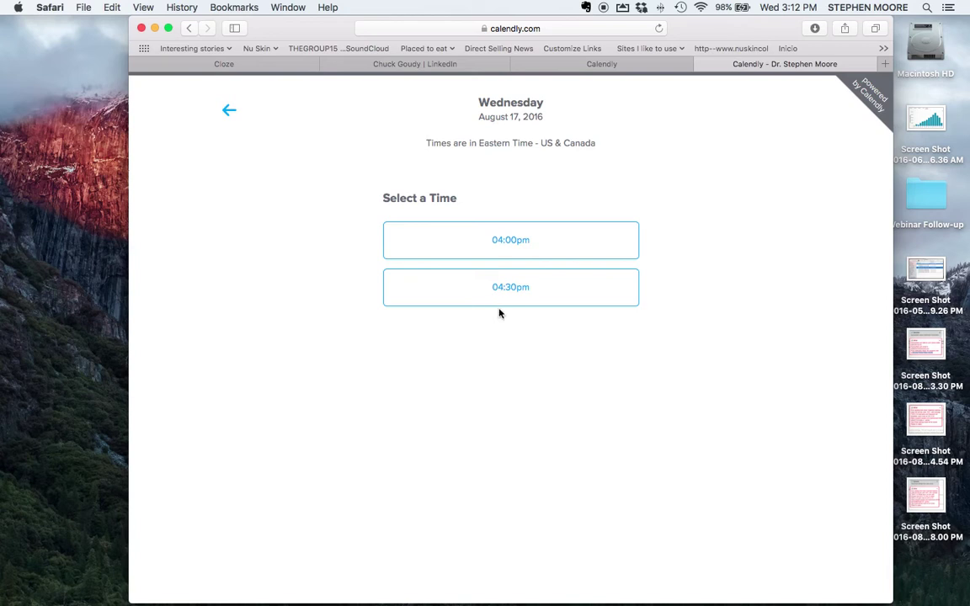
click(227, 111)
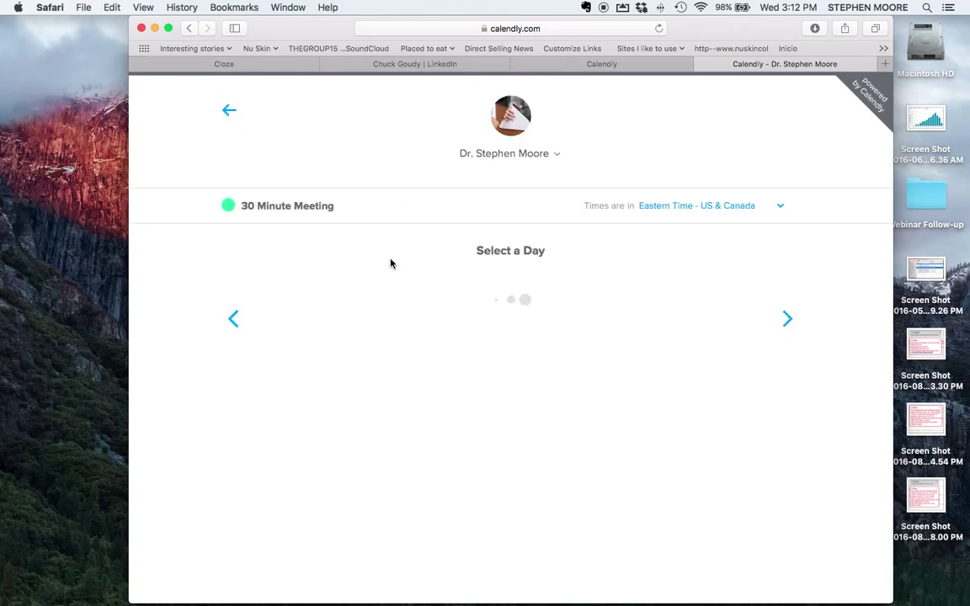
click(342, 330)
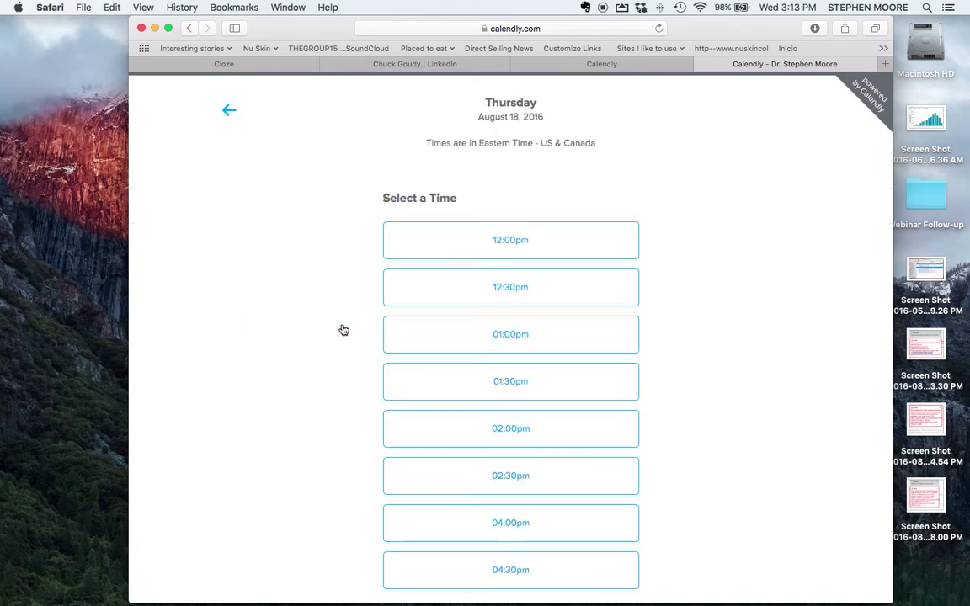
scroll(396, 250, down, 1)
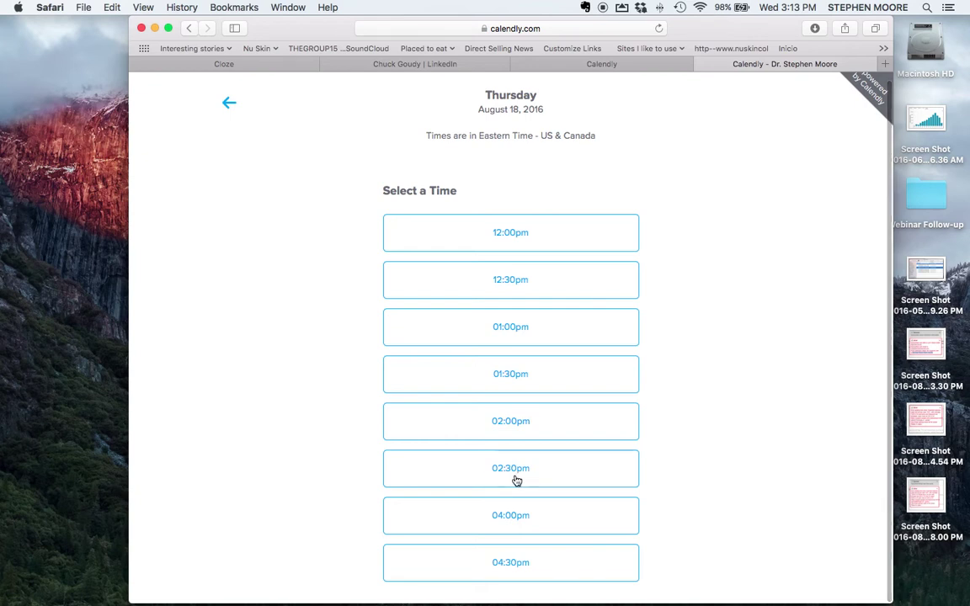
Step: Switch to the Calendar app and move the day view forward to August 18 to compare its schedule
mouse_move(278, 595)
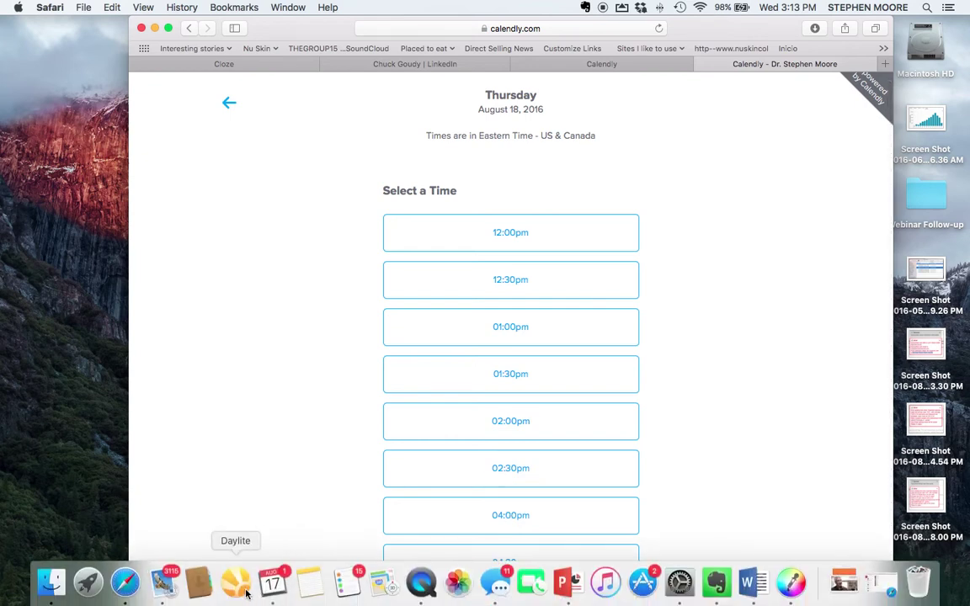
click(272, 585)
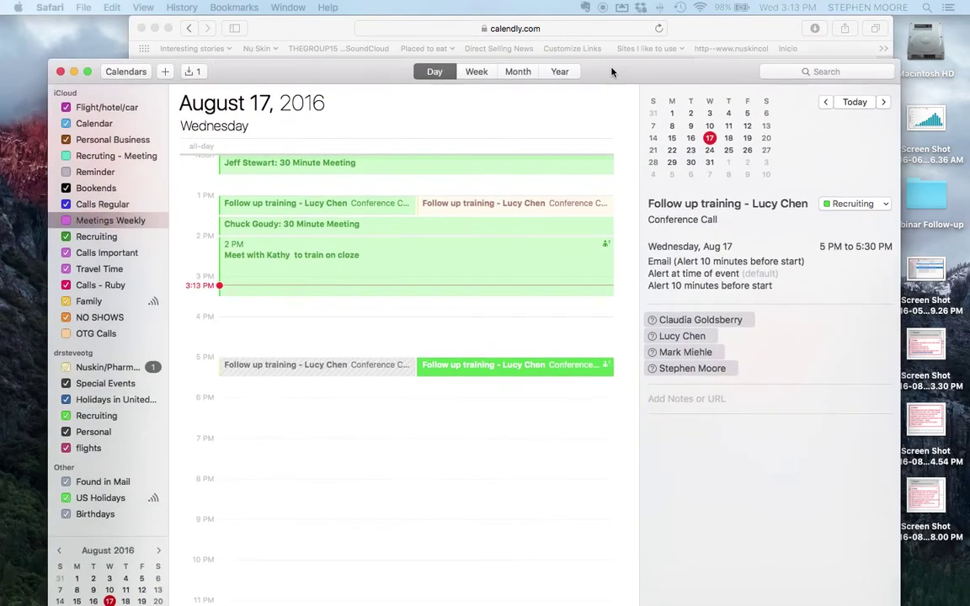
click(889, 100)
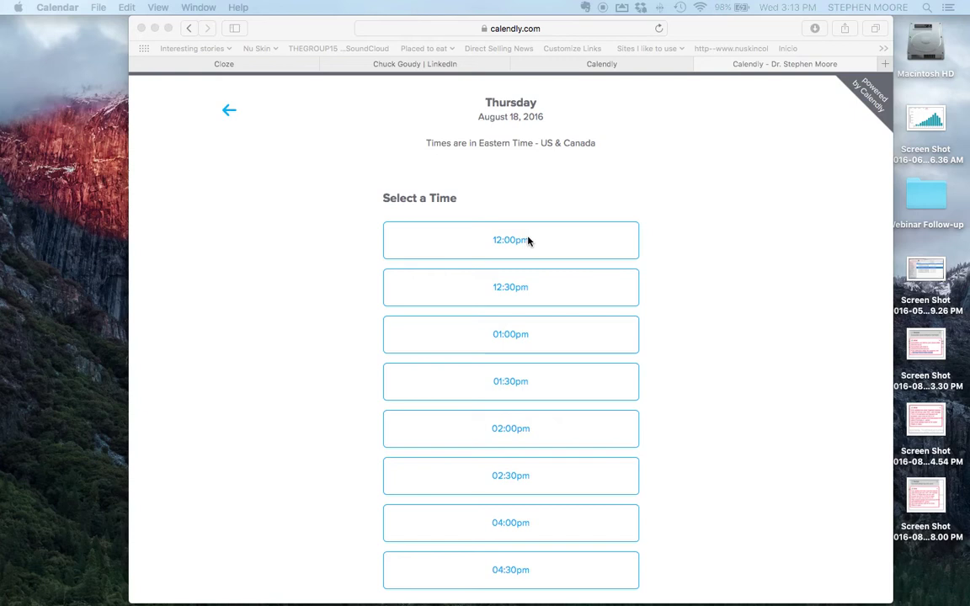
Step: Return to the Calendly account page, close the Share Your Link dialog and reopen the calendar connection settings
click(612, 67)
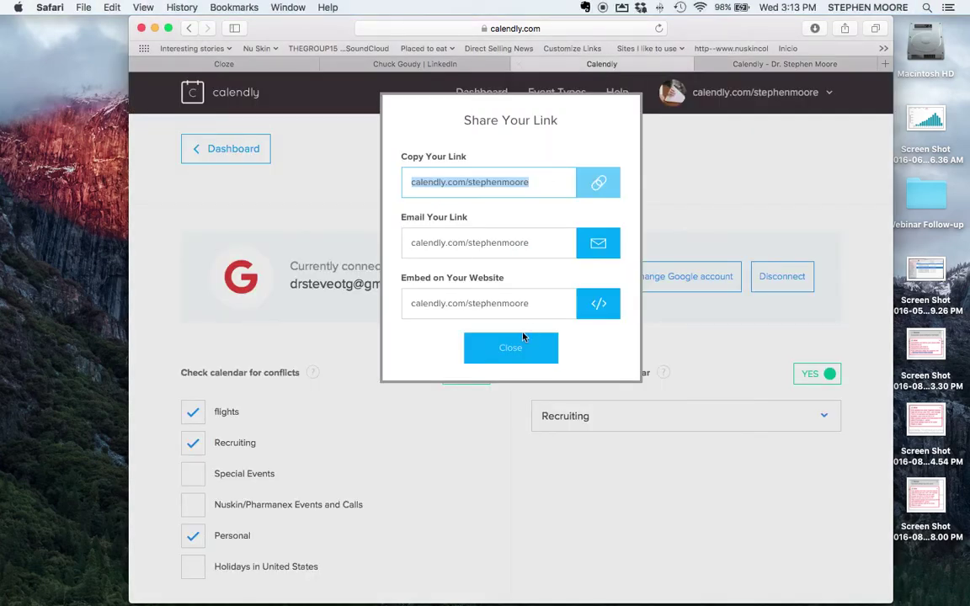
click(515, 359)
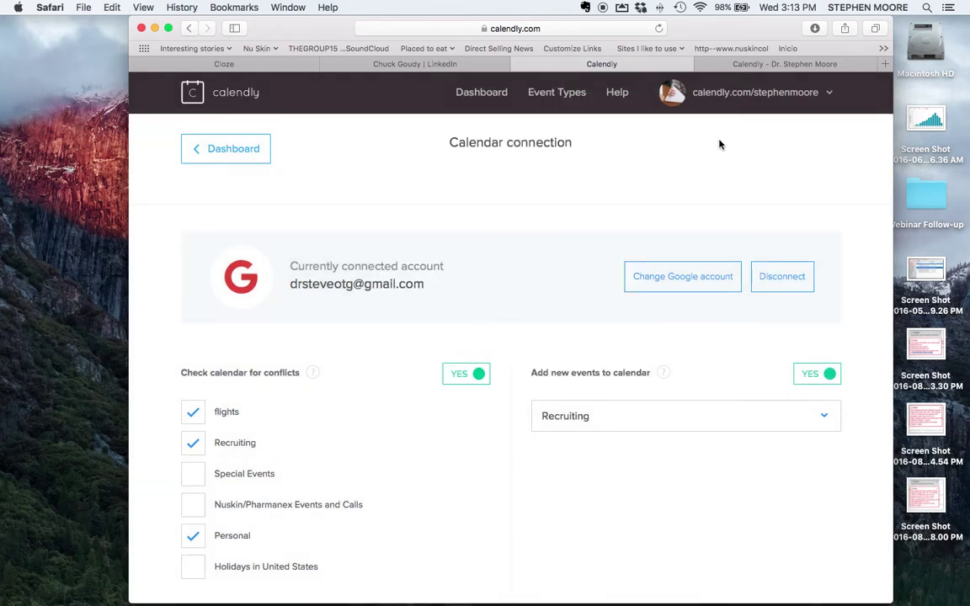
click(751, 93)
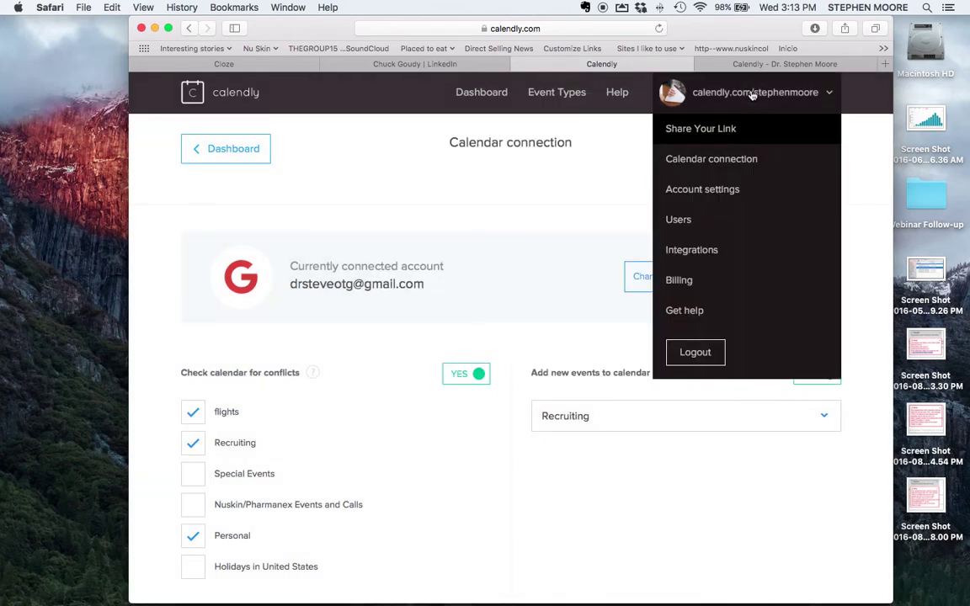
click(709, 166)
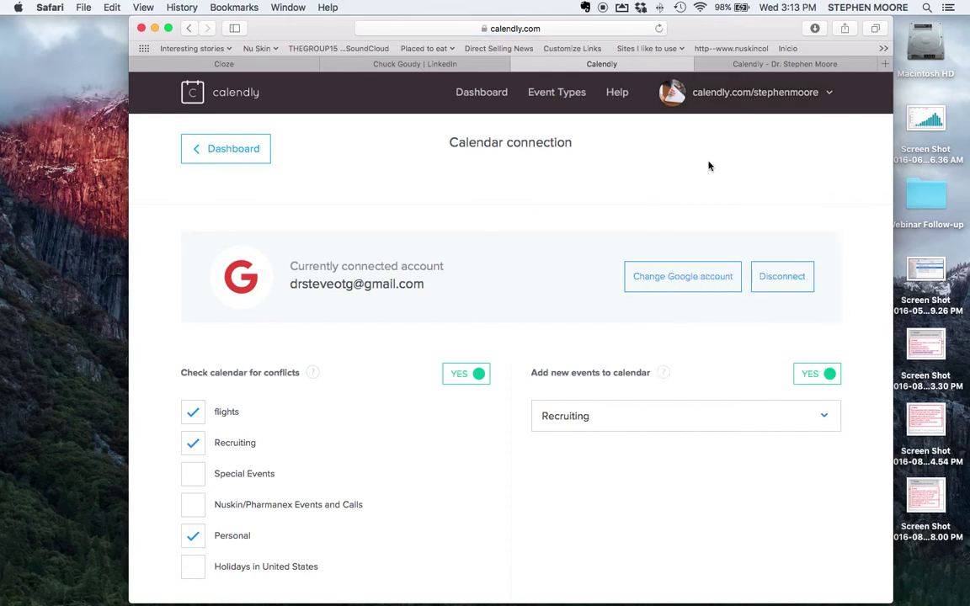
Step: Open the account settings and review the picture, name, welcome message, timezone and branding options
click(745, 97)
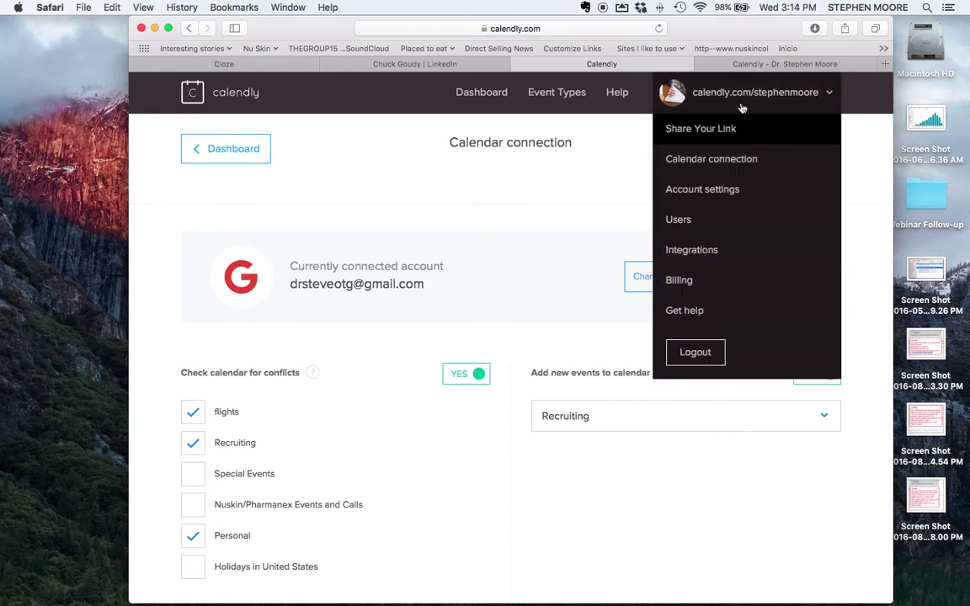
click(711, 192)
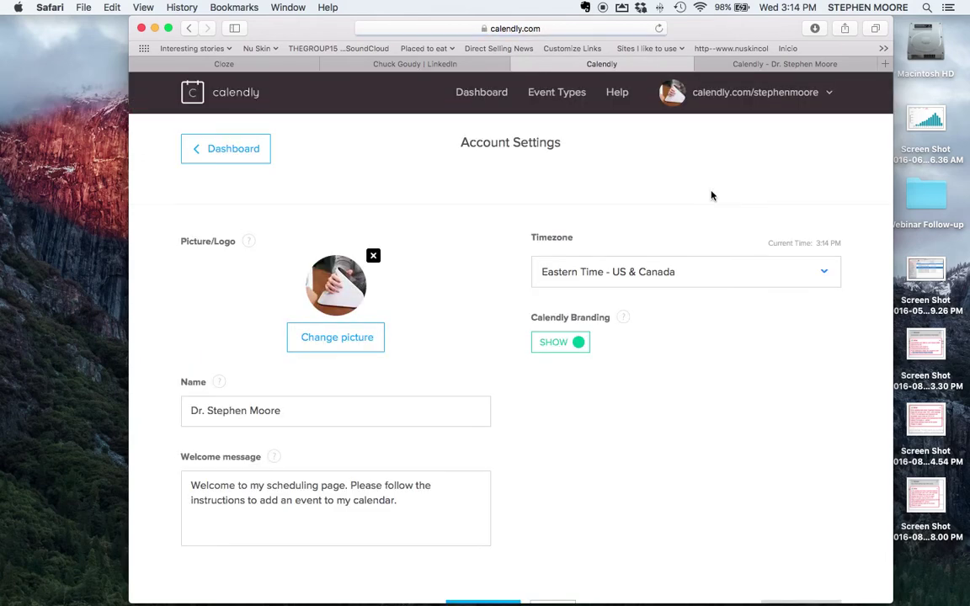
scroll(497, 302, down, 2)
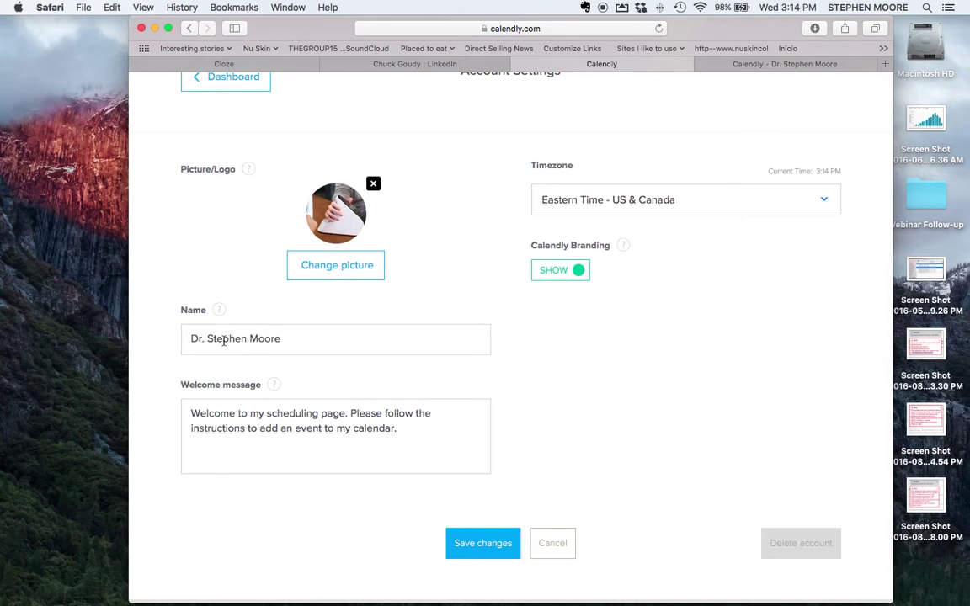
scroll(386, 456, down, 1)
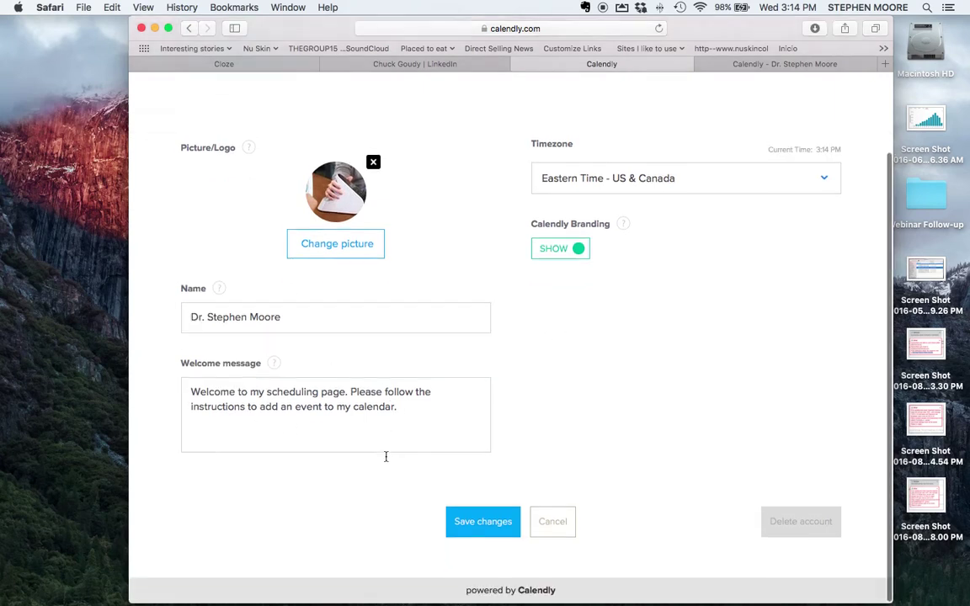
scroll(386, 460, up, 3)
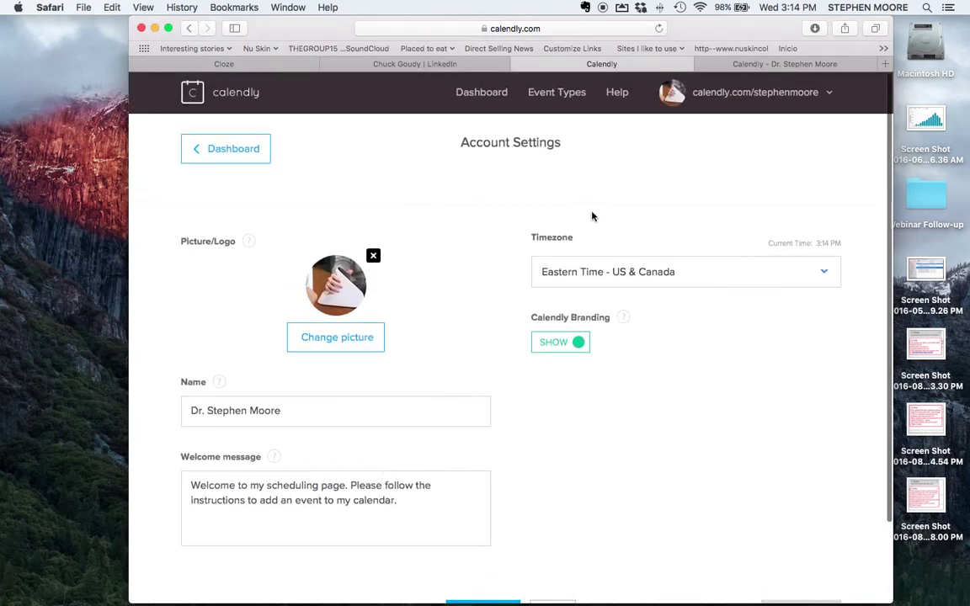
Step: Go to the event types list and open the 30 Minute Meeting for editing
click(750, 96)
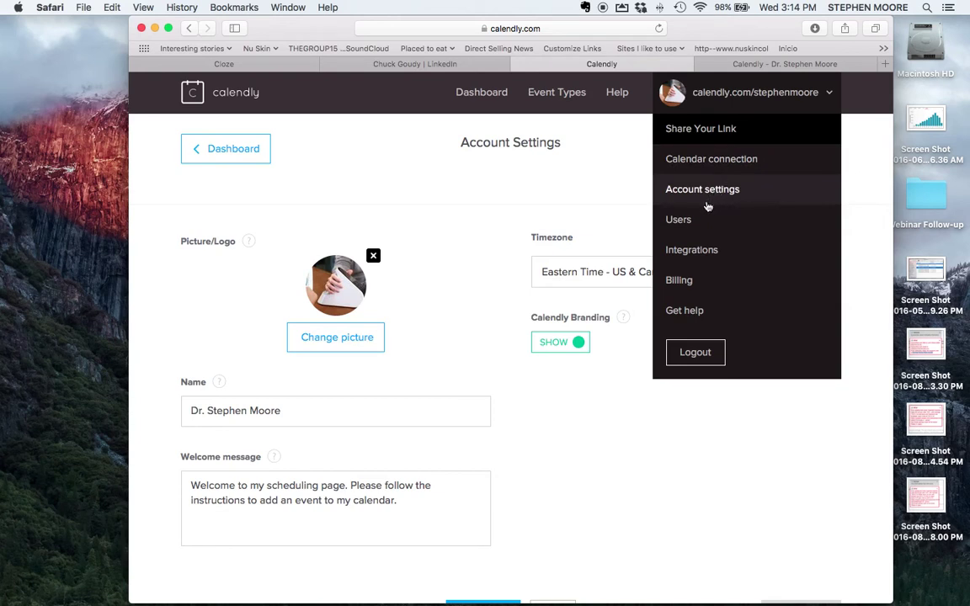
click(562, 98)
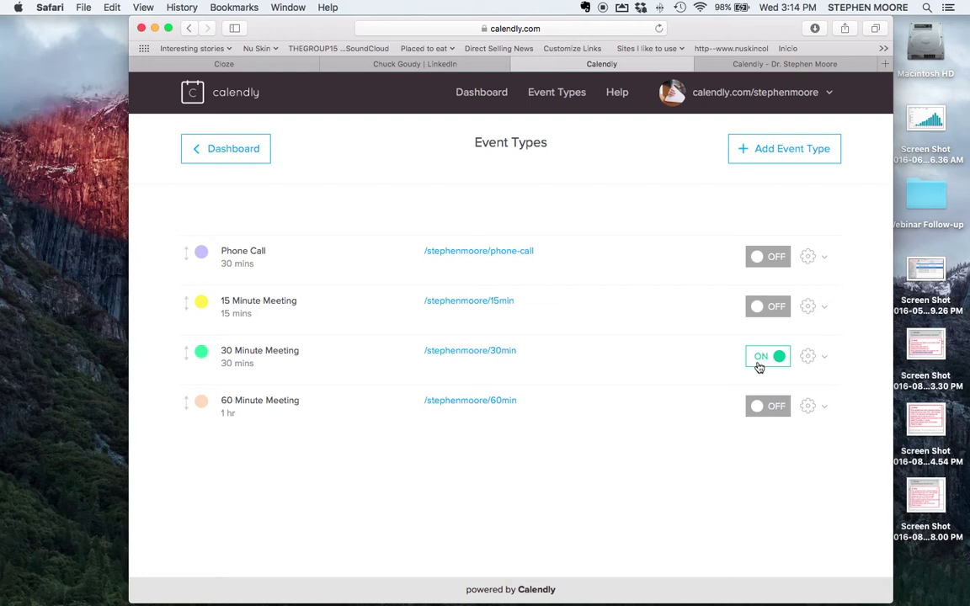
click(822, 365)
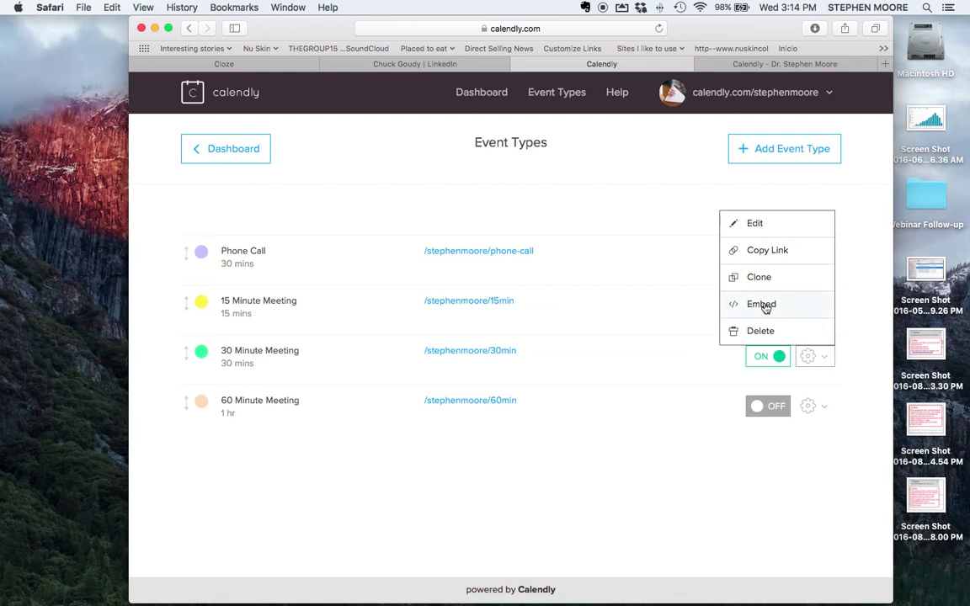
click(755, 223)
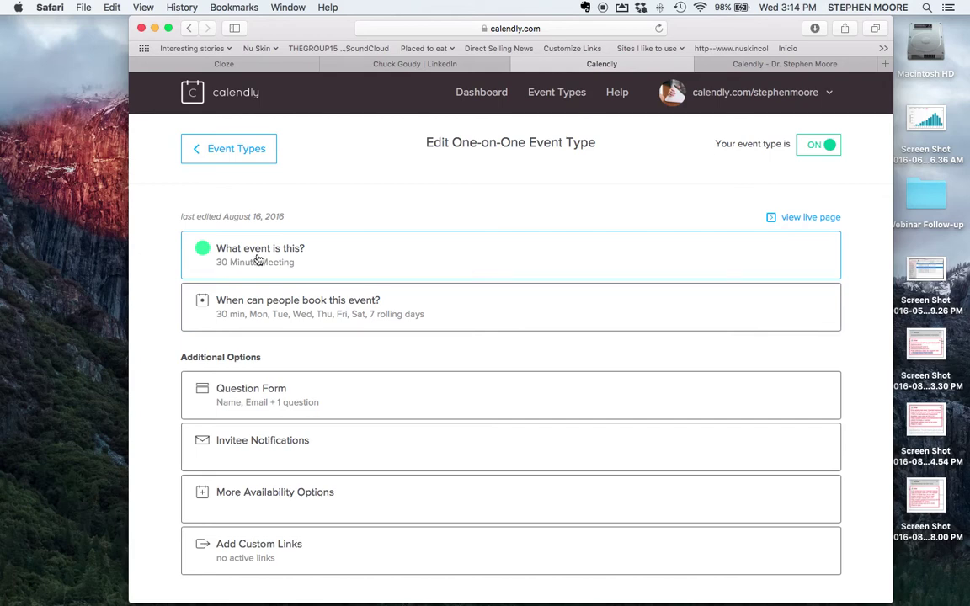
Step: Open the event's basic details and review its name, location, description, link and color fields
click(287, 261)
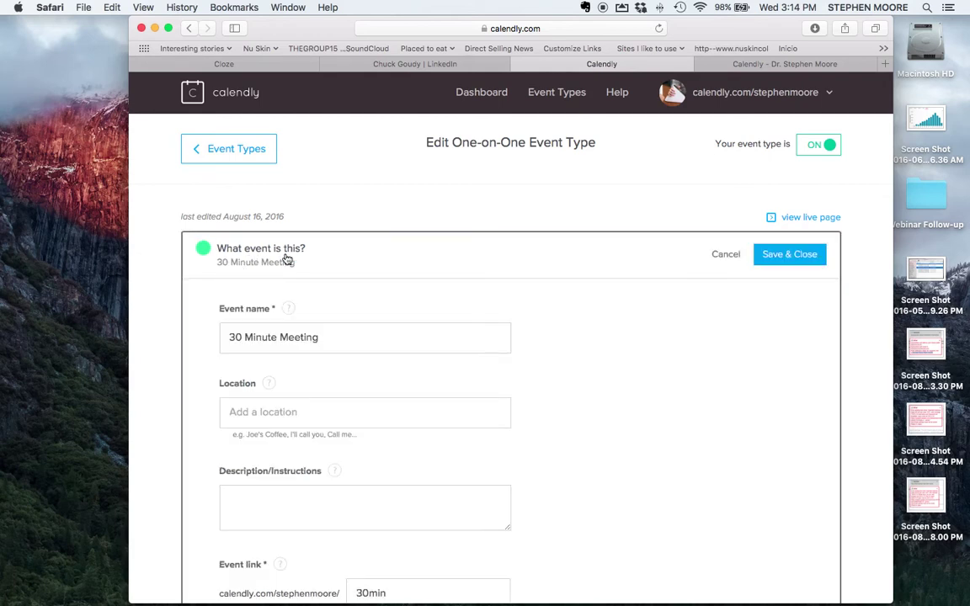
scroll(653, 363, down, 5)
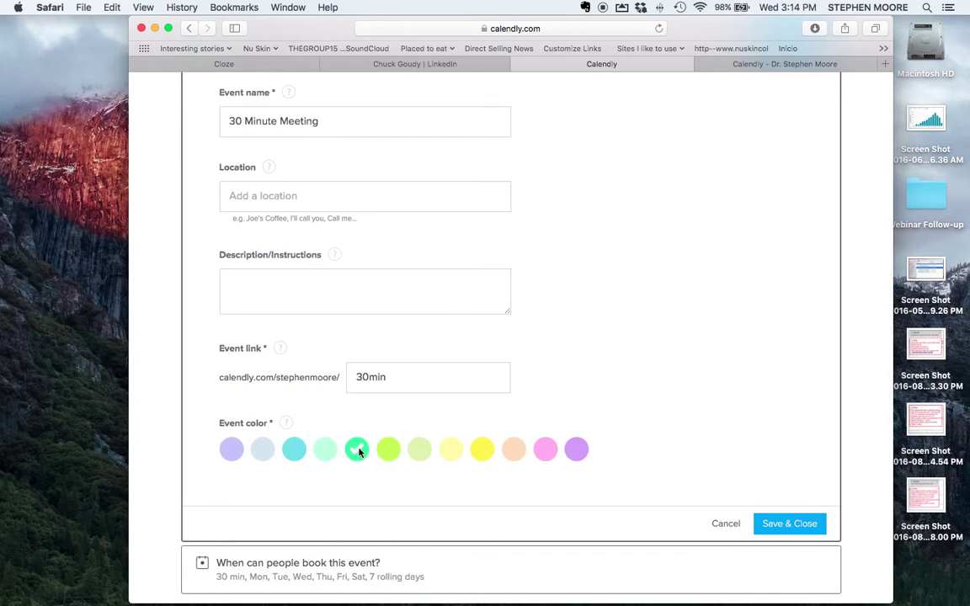
scroll(615, 431, down, 4)
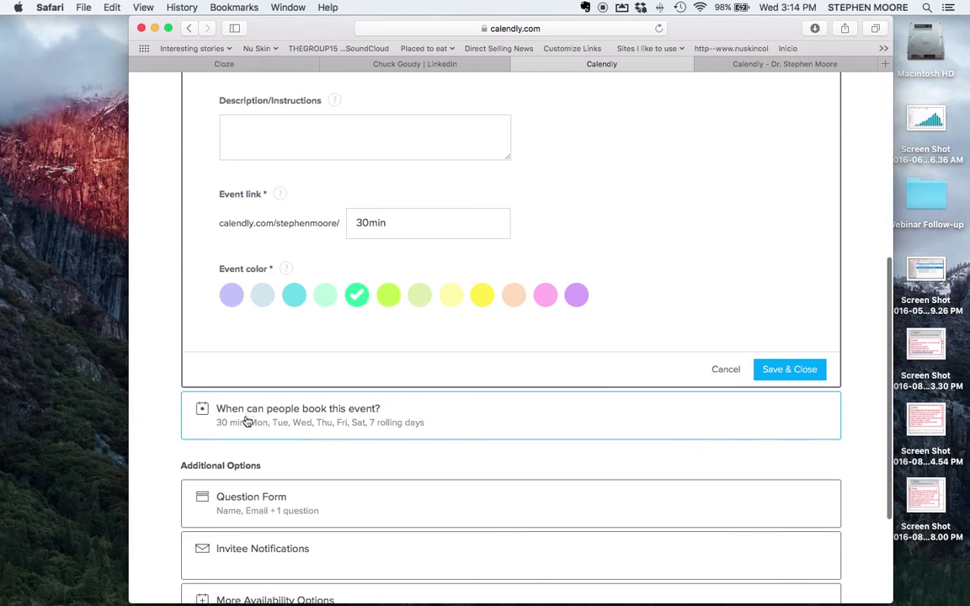
Step: Open the booking availability section, expand Friday's hours, and review the start interval, time range and future scheduling limit
click(312, 418)
scroll(310, 416, down, 3)
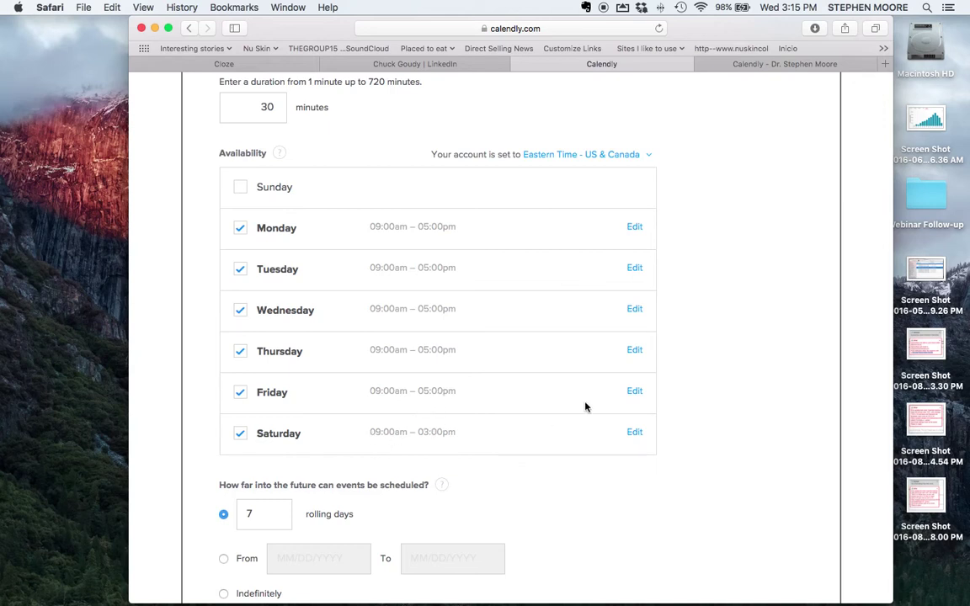
click(636, 392)
scroll(634, 392, down, 5)
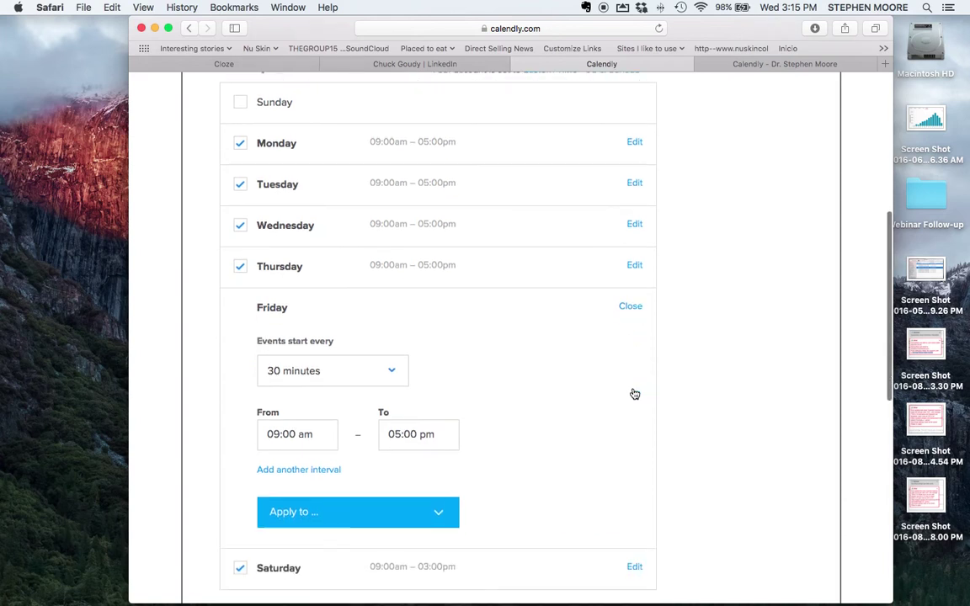
scroll(635, 393, down, 5)
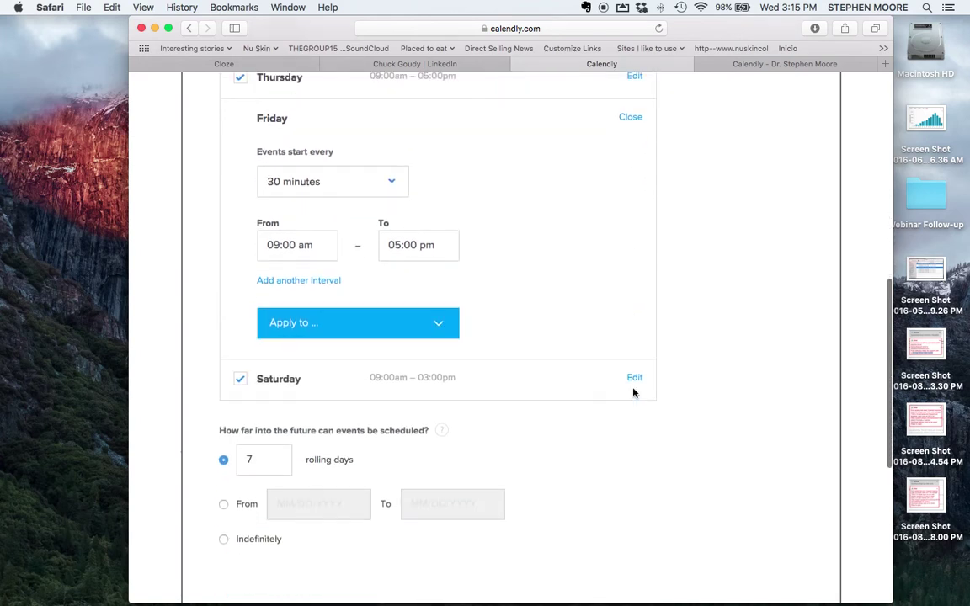
scroll(632, 394, down, 2)
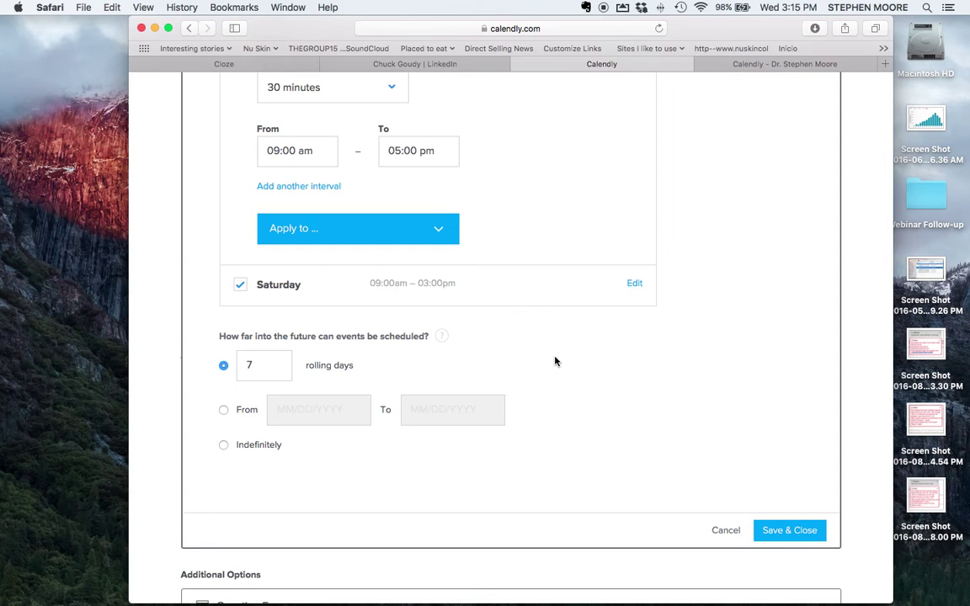
Step: Make the Phone question required in the Question Form and save the form
scroll(555, 361, down, 3)
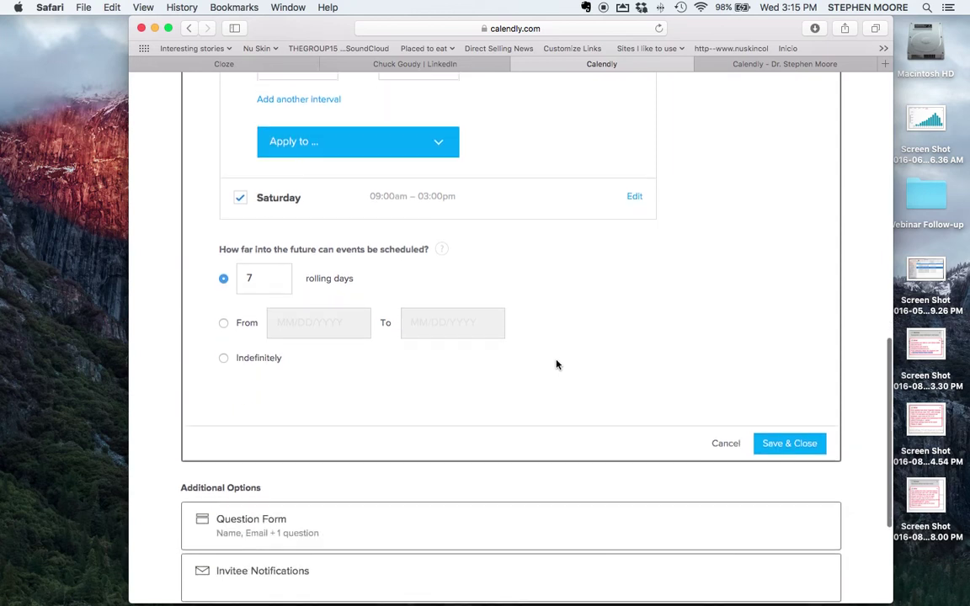
scroll(556, 365, down, 2)
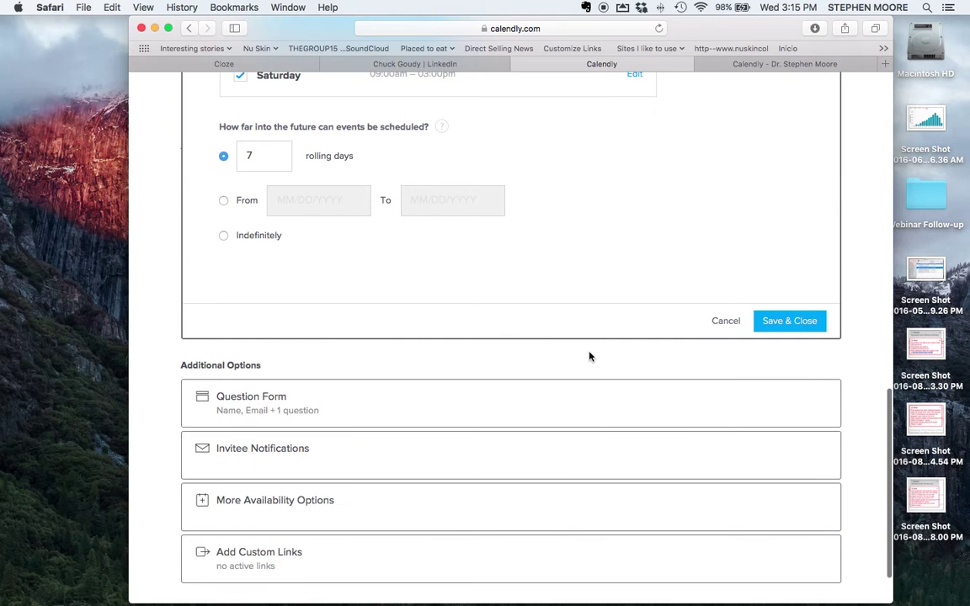
click(240, 405)
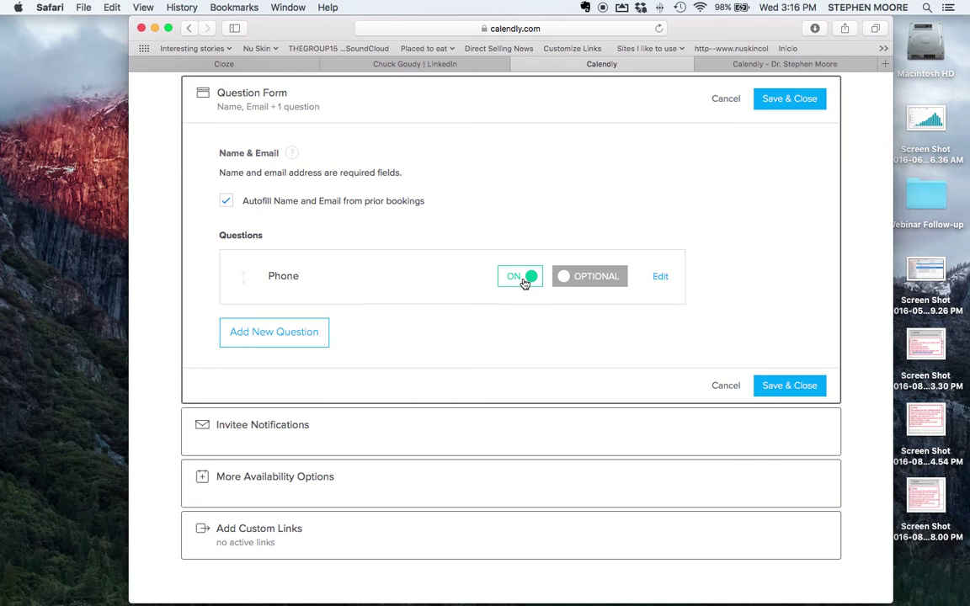
click(567, 285)
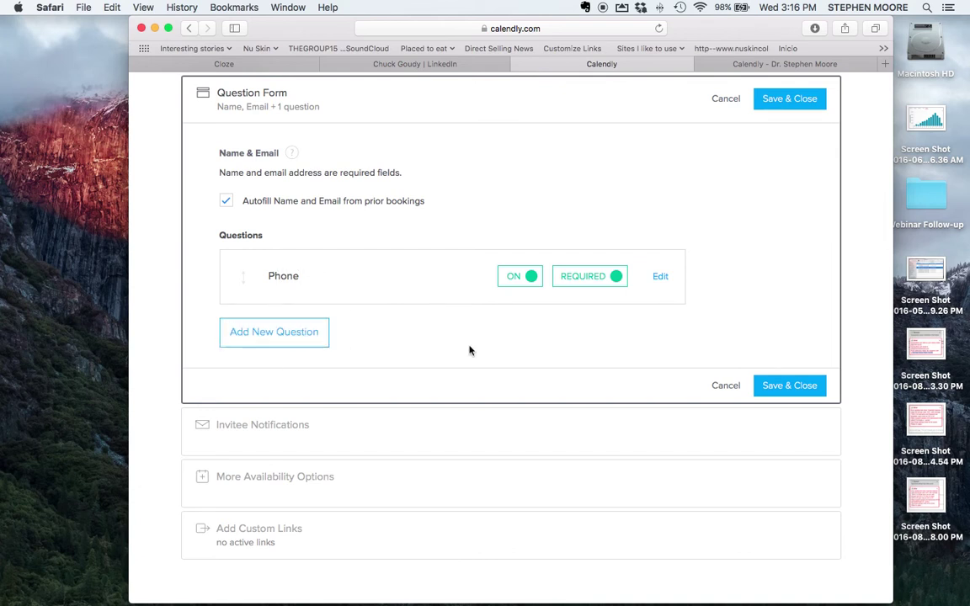
click(790, 390)
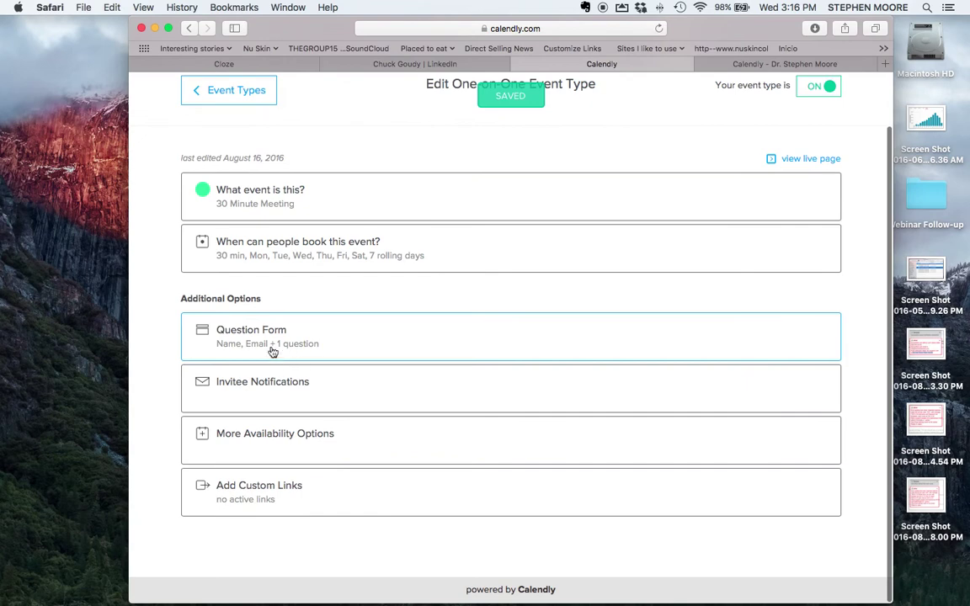
Step: Open the Invitee Notifications and review the confirmation type plus the confirmation, cancellation and reminder messages
click(258, 387)
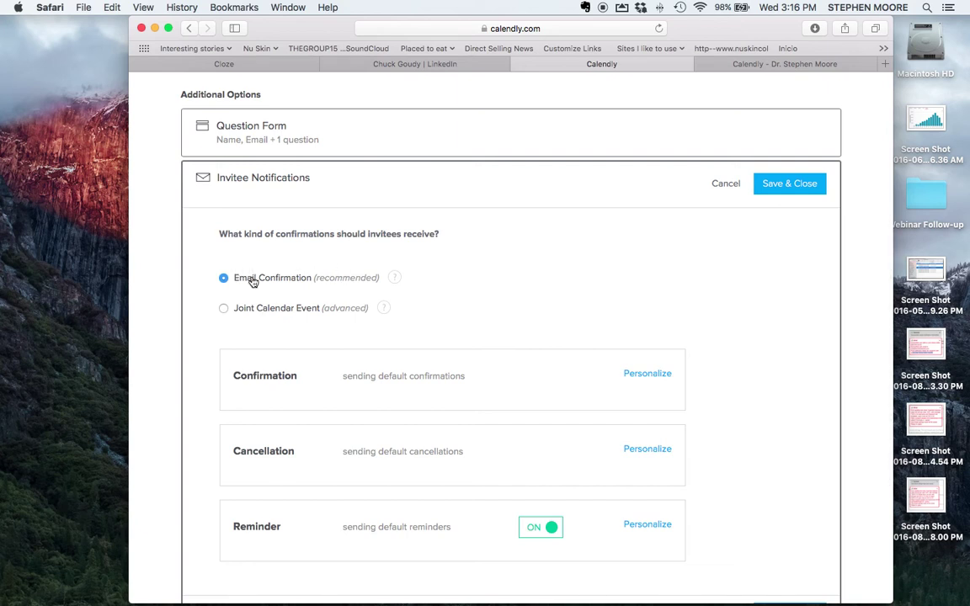
scroll(253, 282, down, 2)
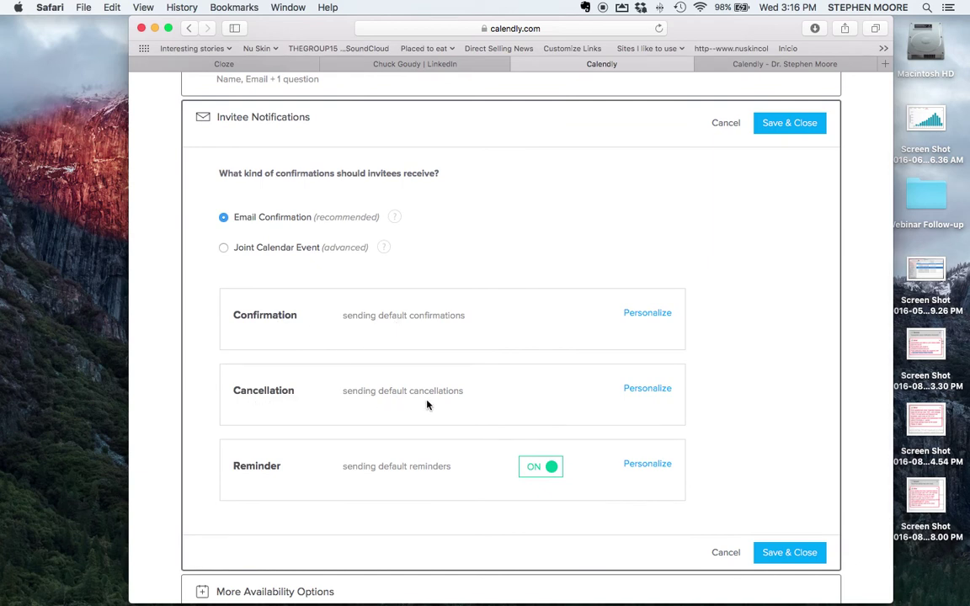
scroll(253, 476, down, 1)
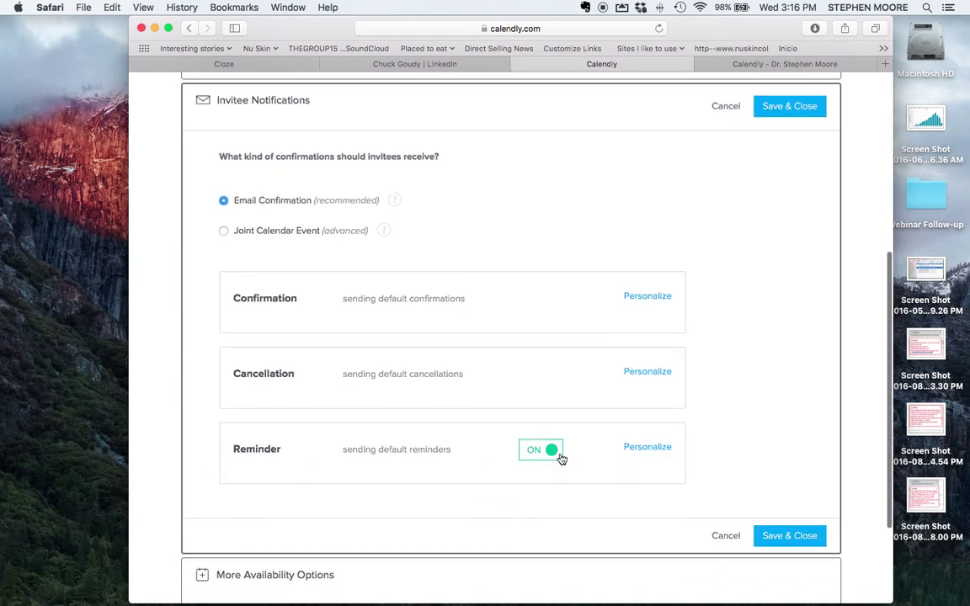
Step: Open the Reminder message details, examine its subject, body and timing options, and save and close the invitee notifications
click(643, 453)
scroll(616, 455, down, 8)
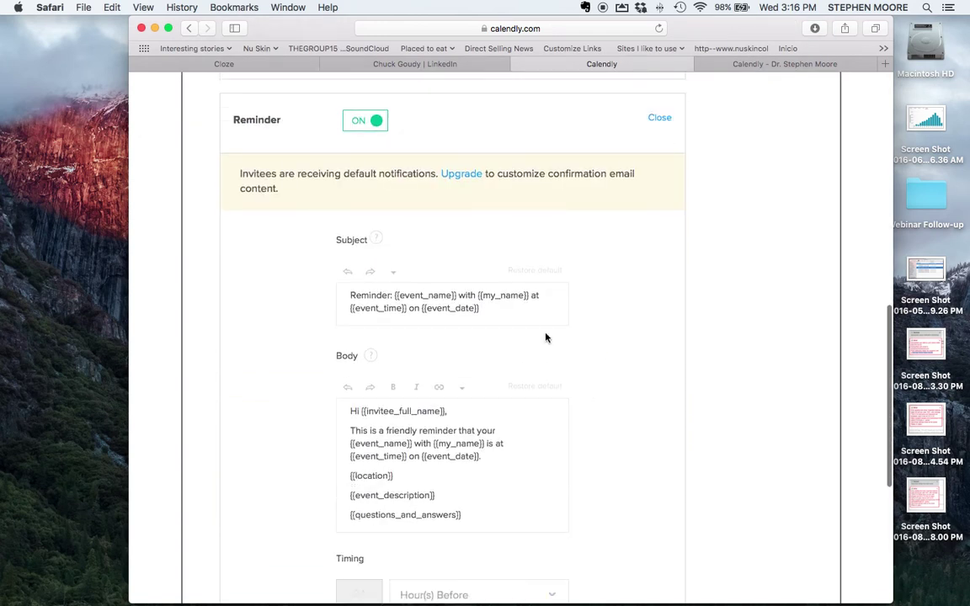
scroll(666, 422, down, 4)
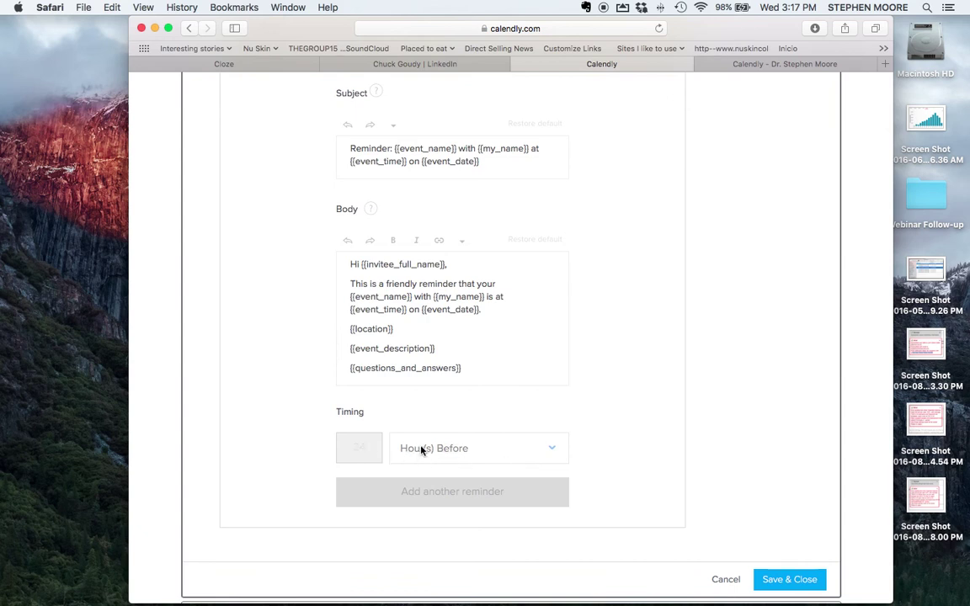
click(449, 446)
click(451, 464)
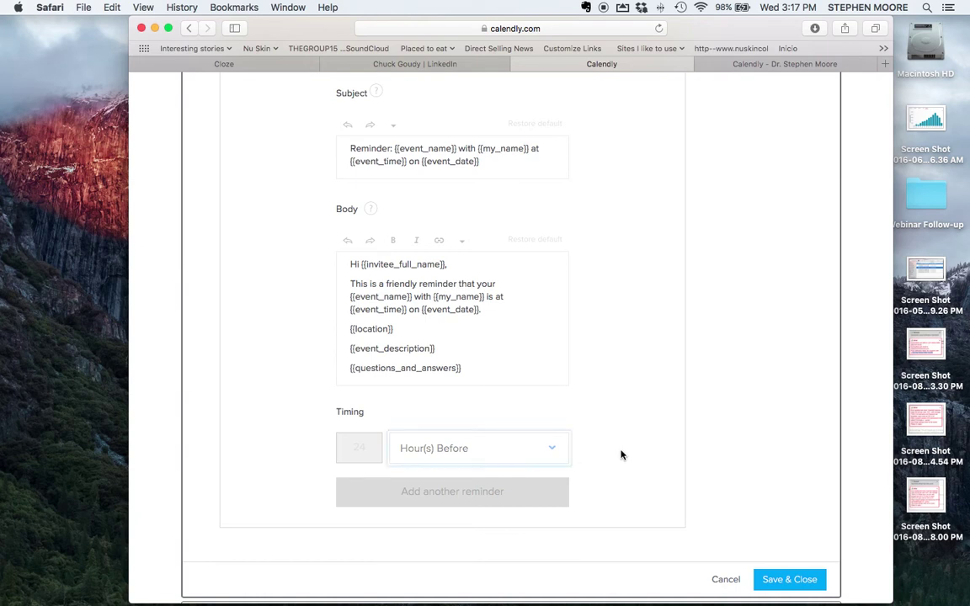
click(783, 582)
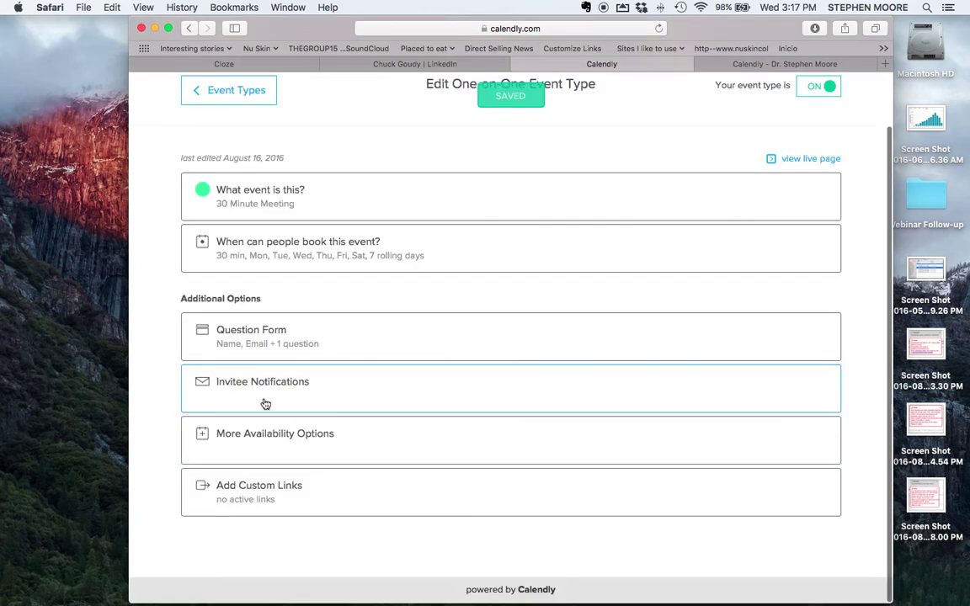
Step: Open More Availability Options and review the secret, black out date, daily maximum, minimum notice and buffer settings
click(251, 443)
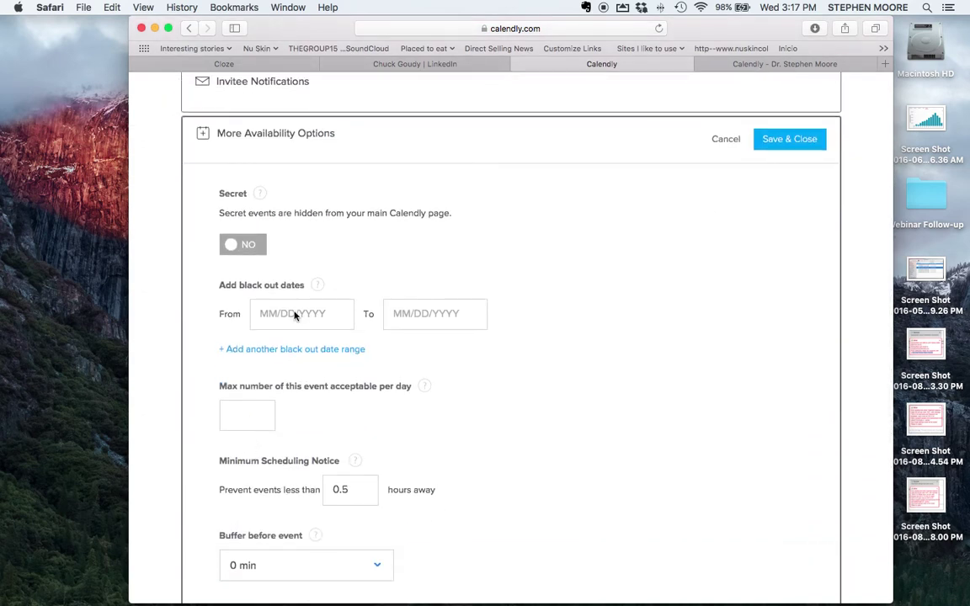
scroll(292, 317, down, 3)
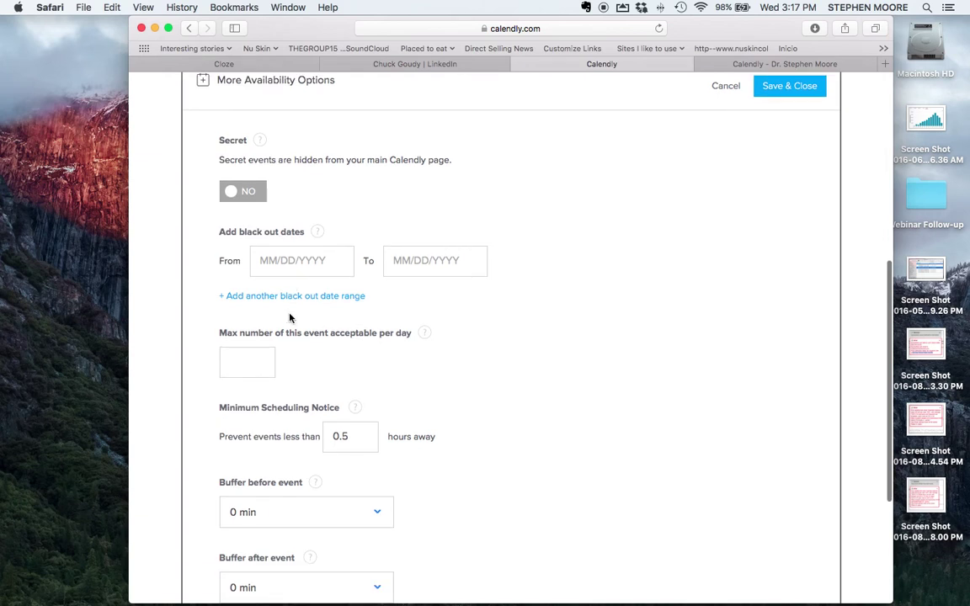
scroll(290, 318, down, 1)
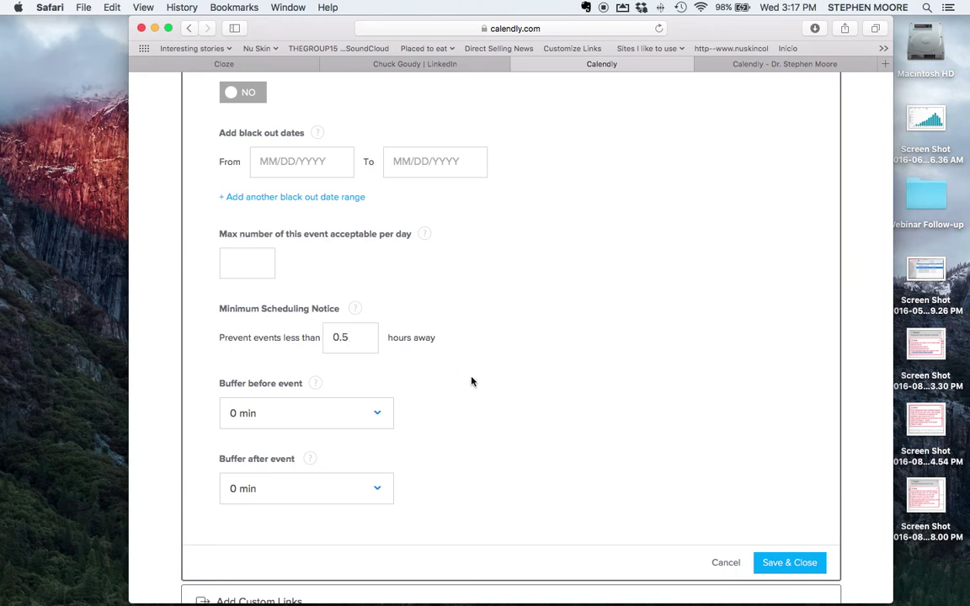
scroll(474, 383, down, 3)
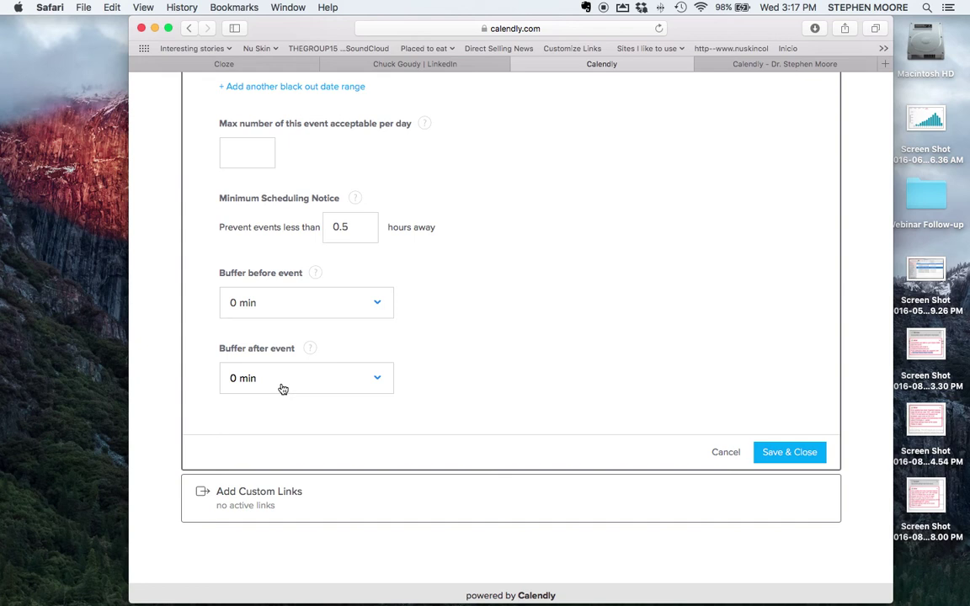
Step: Browse the available buffer times before the event and close the list without choosing one
click(381, 303)
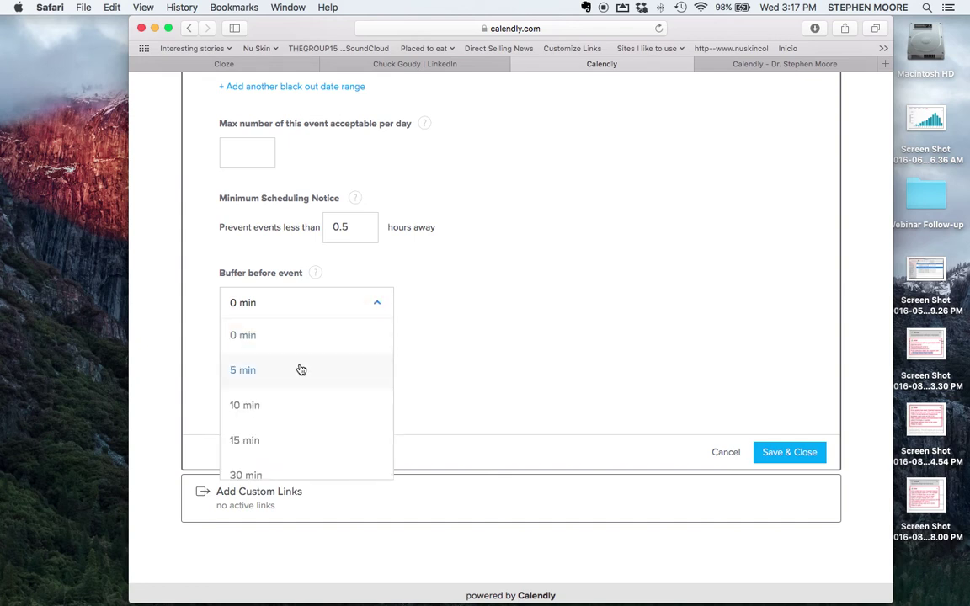
scroll(310, 412, down, 4)
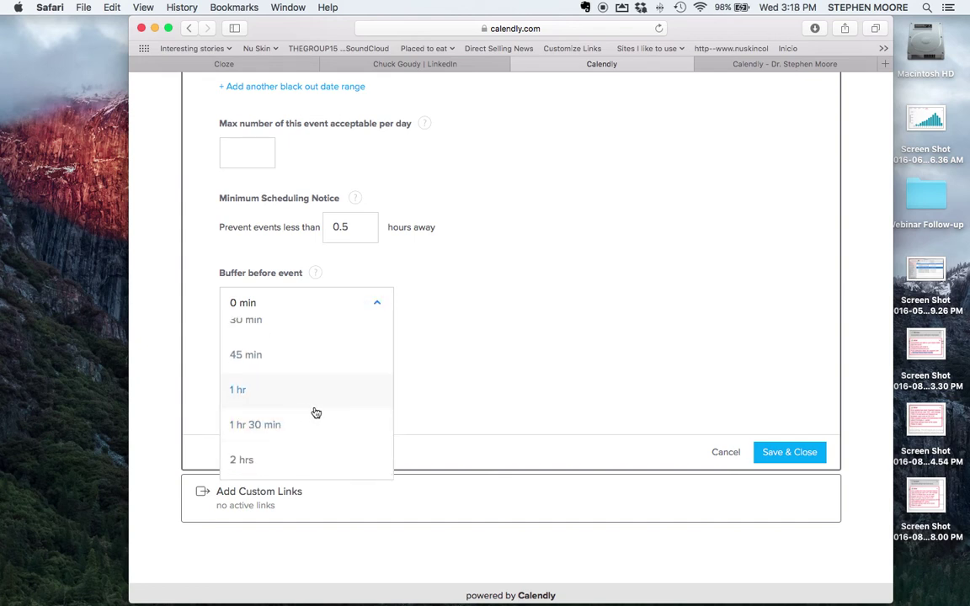
scroll(308, 345, up, 1)
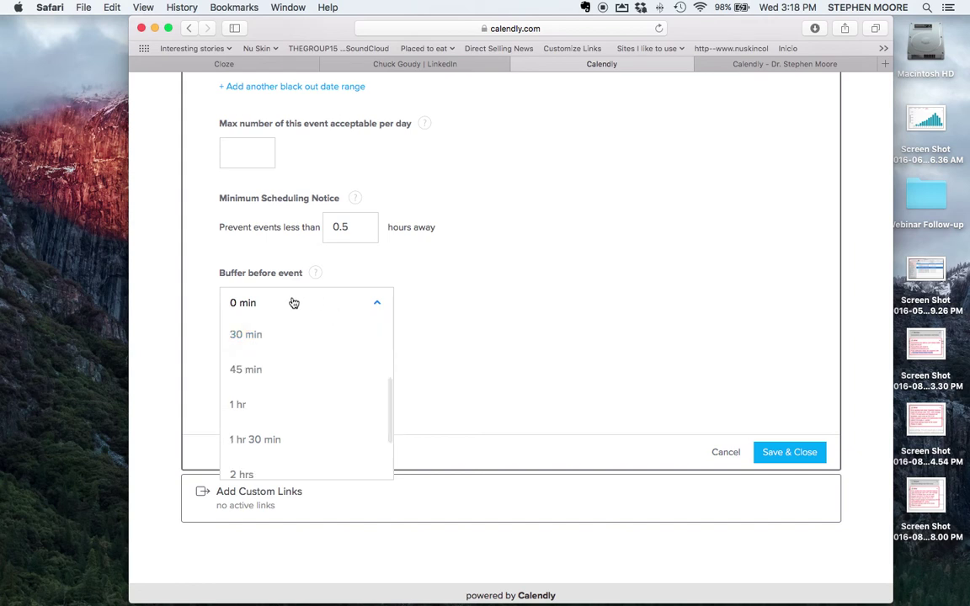
click(546, 302)
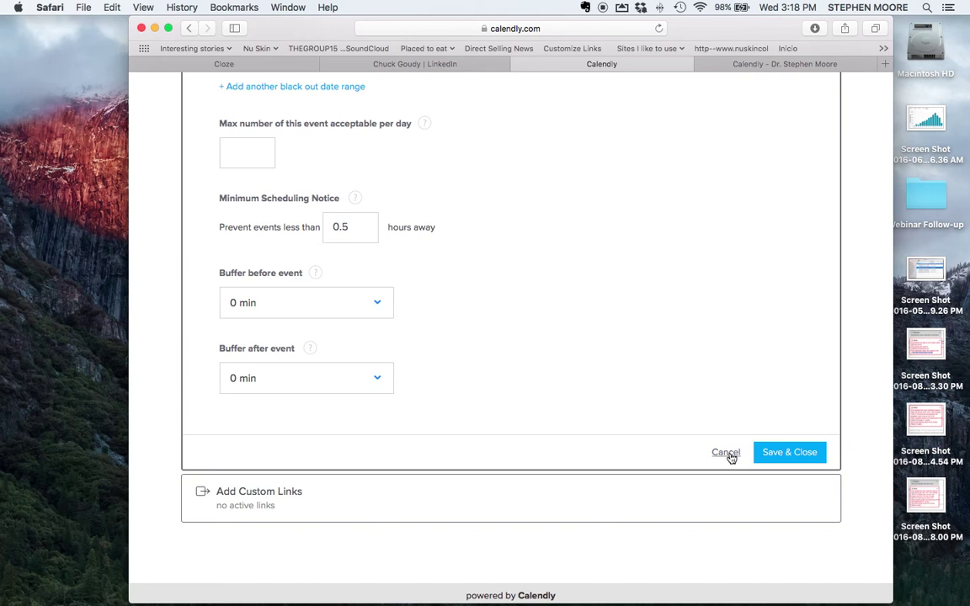
Step: Open the Share Your Link dialog from the account options and copy the booking page link
scroll(674, 384, down, 1)
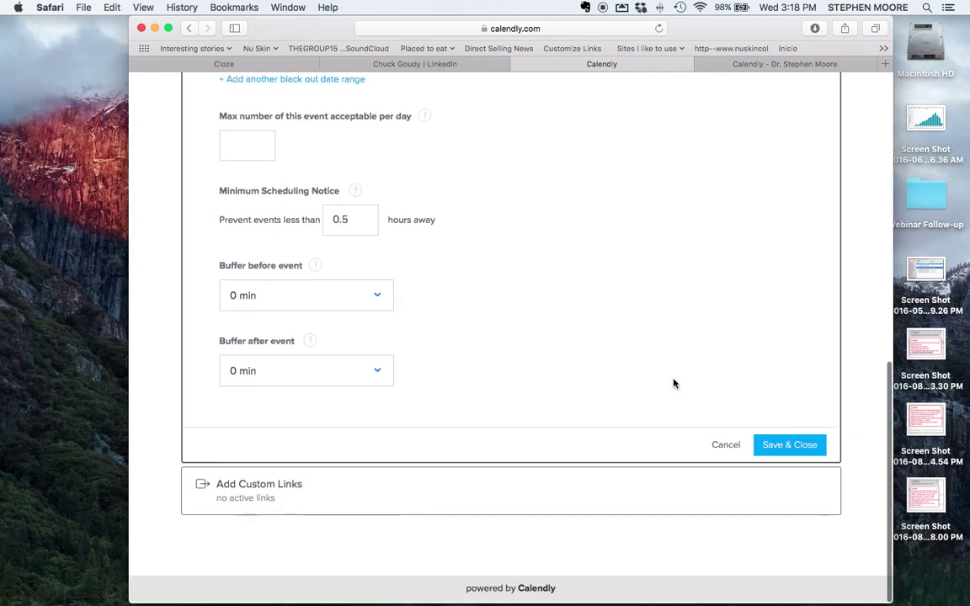
scroll(674, 384, up, 15)
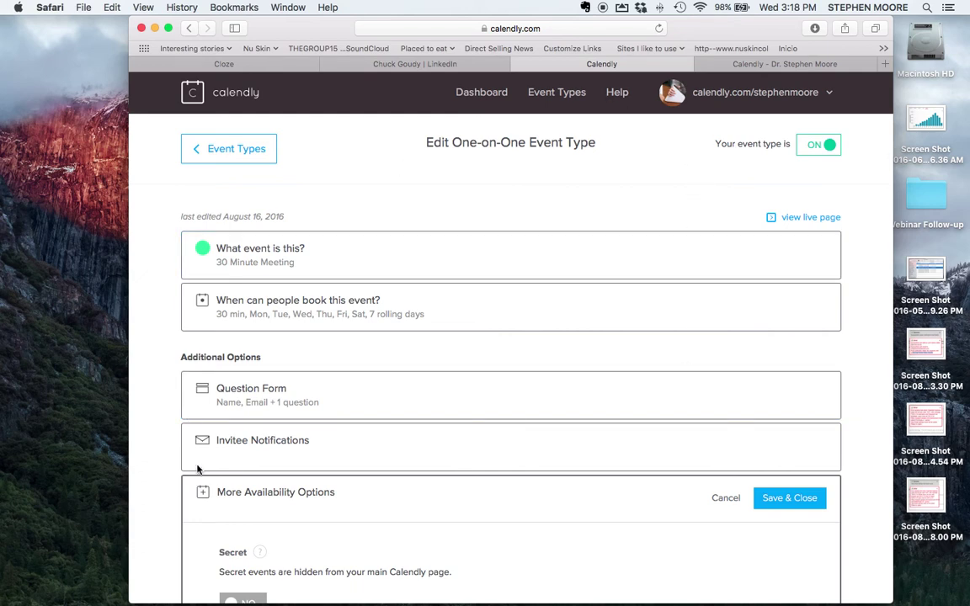
click(770, 95)
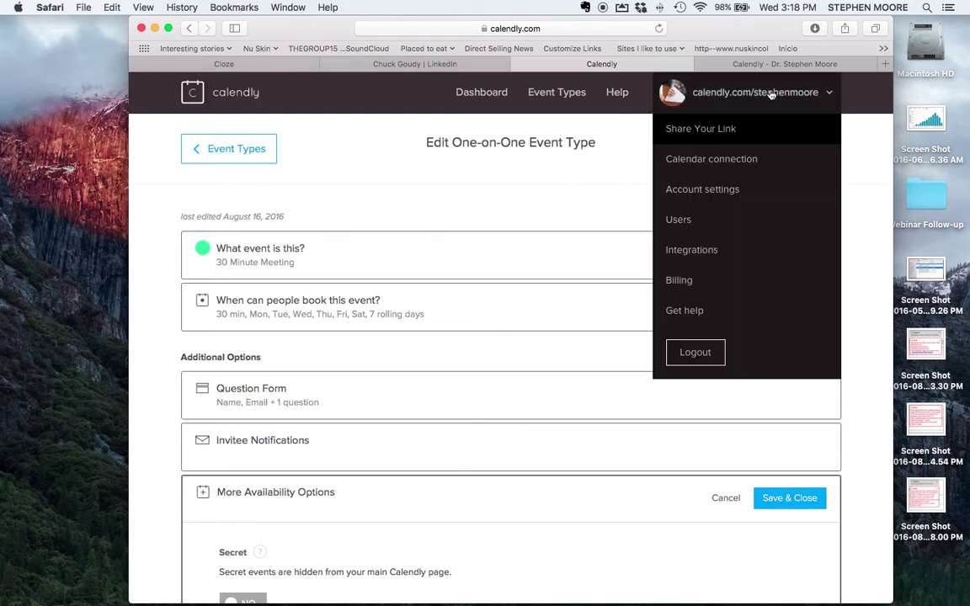
click(694, 129)
click(537, 180)
key(super+c)
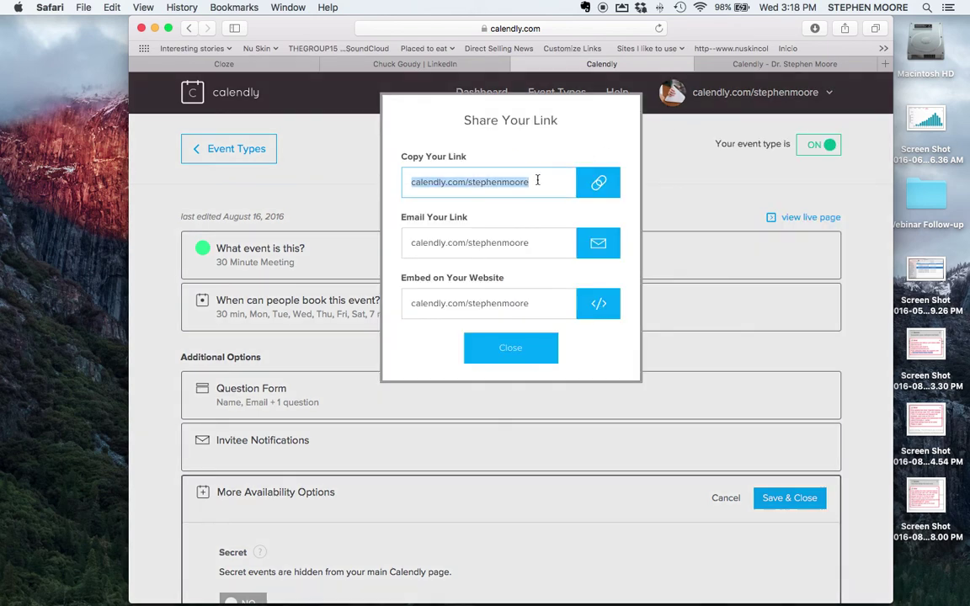
Step: Switch to Cloze, open its settings and expand Mail Settings to view the greeting and email signature
click(215, 65)
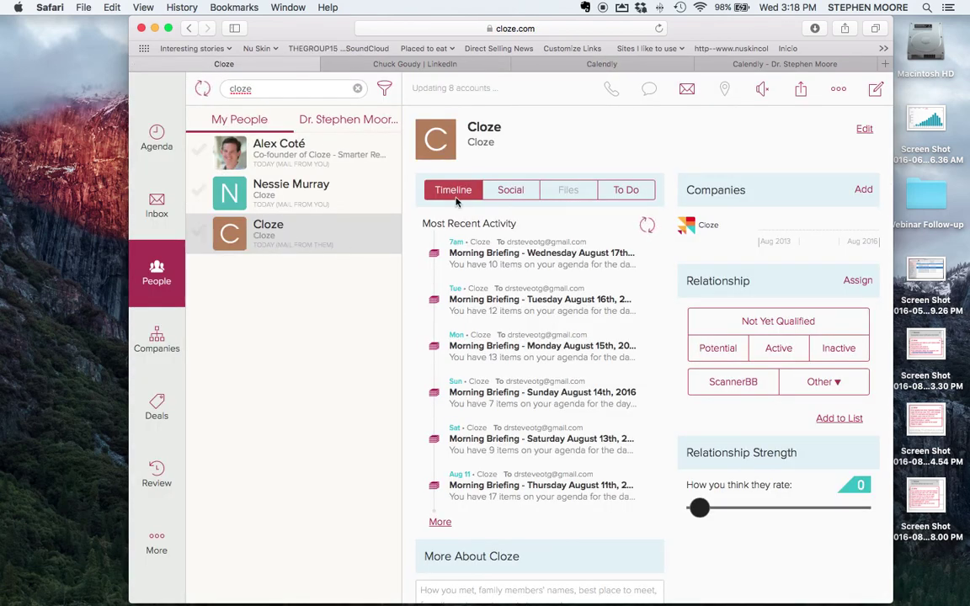
click(158, 541)
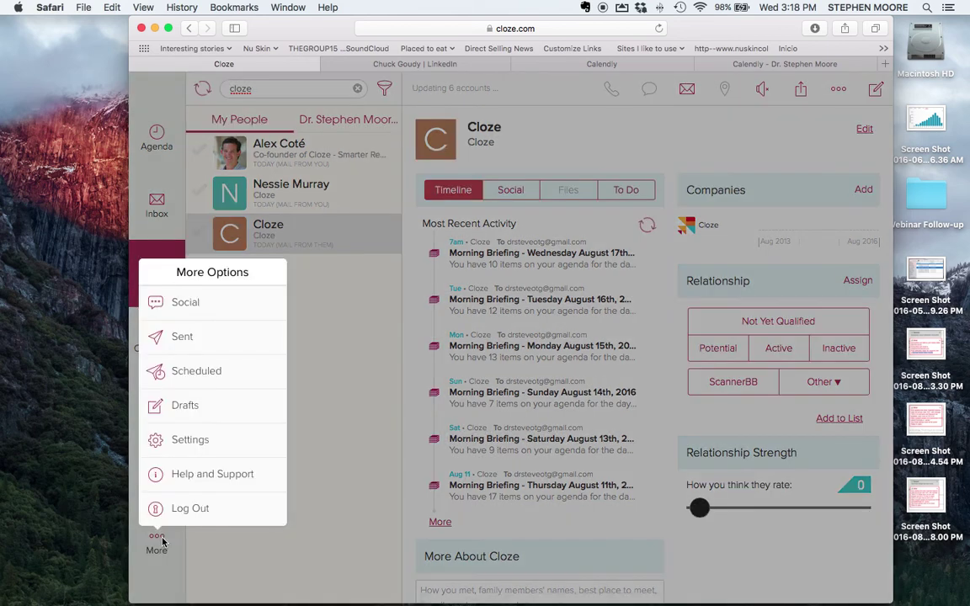
click(186, 440)
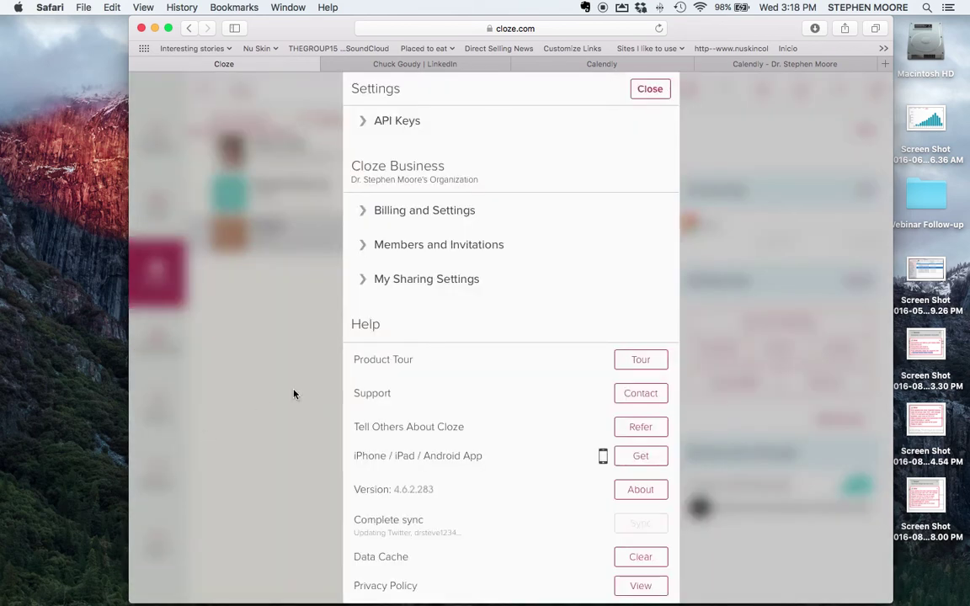
scroll(461, 357, up, 10)
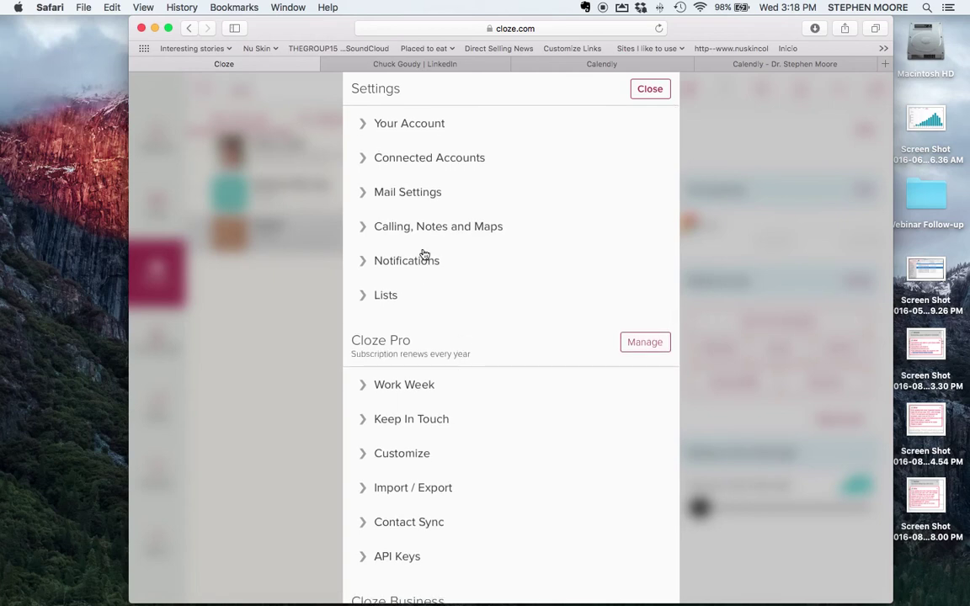
scroll(414, 280, down, 5)
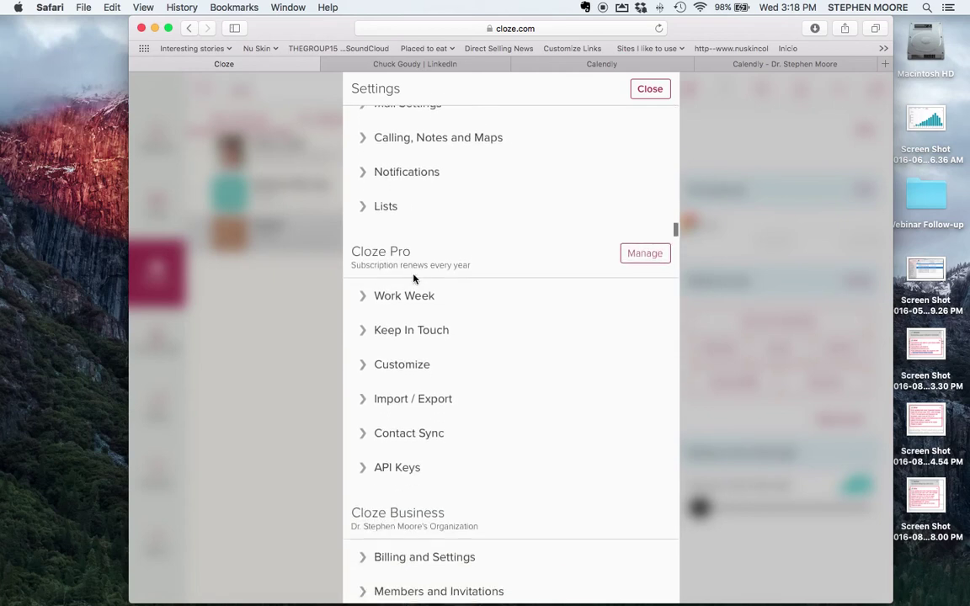
scroll(414, 280, down, 4)
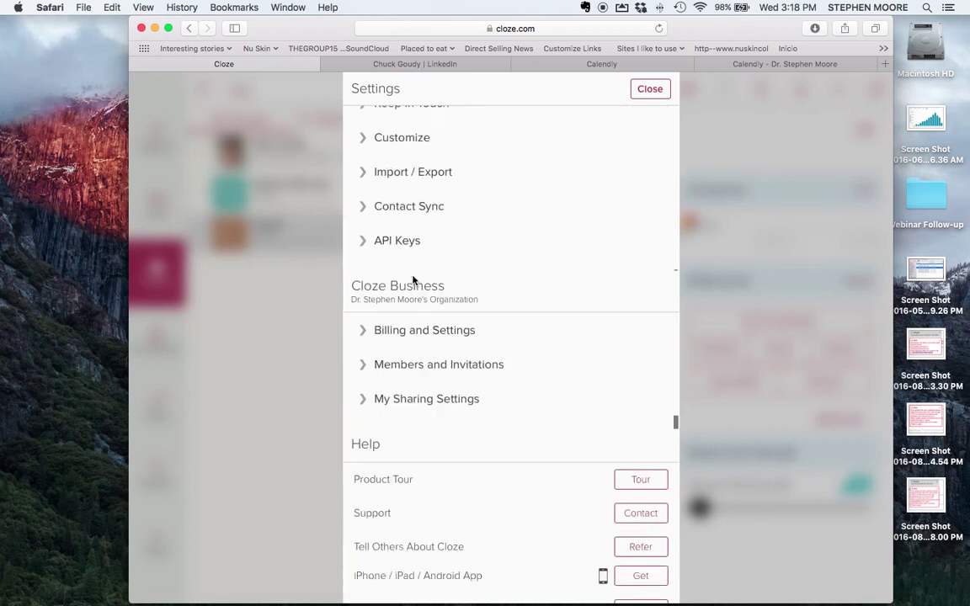
scroll(414, 279, up, 5)
scroll(414, 280, up, 4)
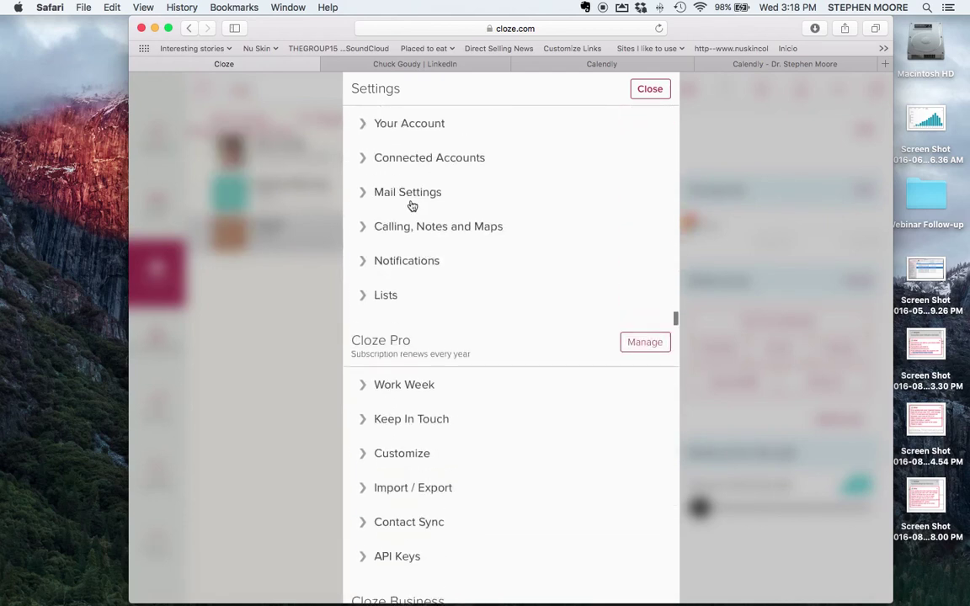
click(407, 193)
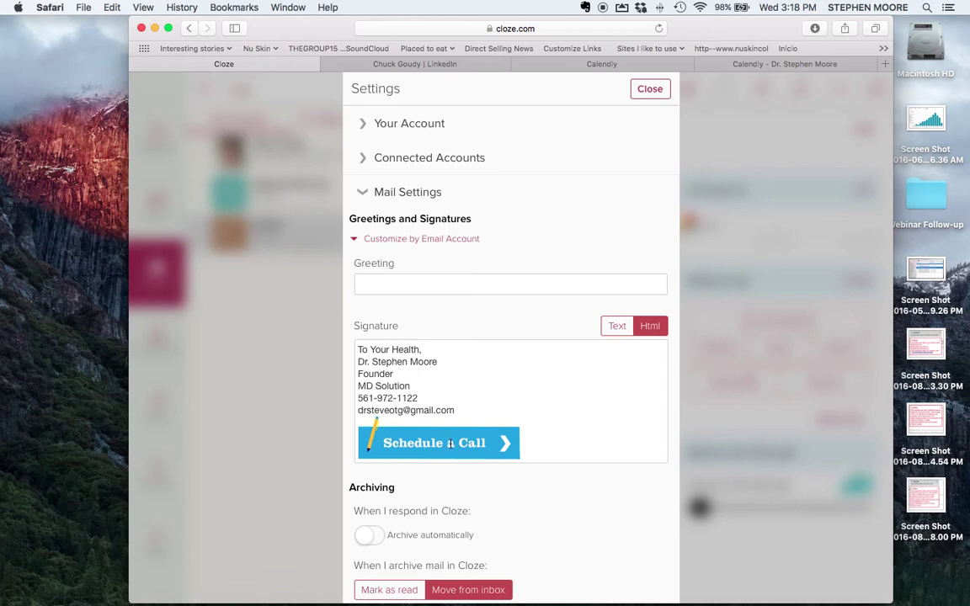
Step: Try linking the signature's Schedule a Call image to the copied booking link, cancel it, and close the signature editor and settings without saving
click(466, 412)
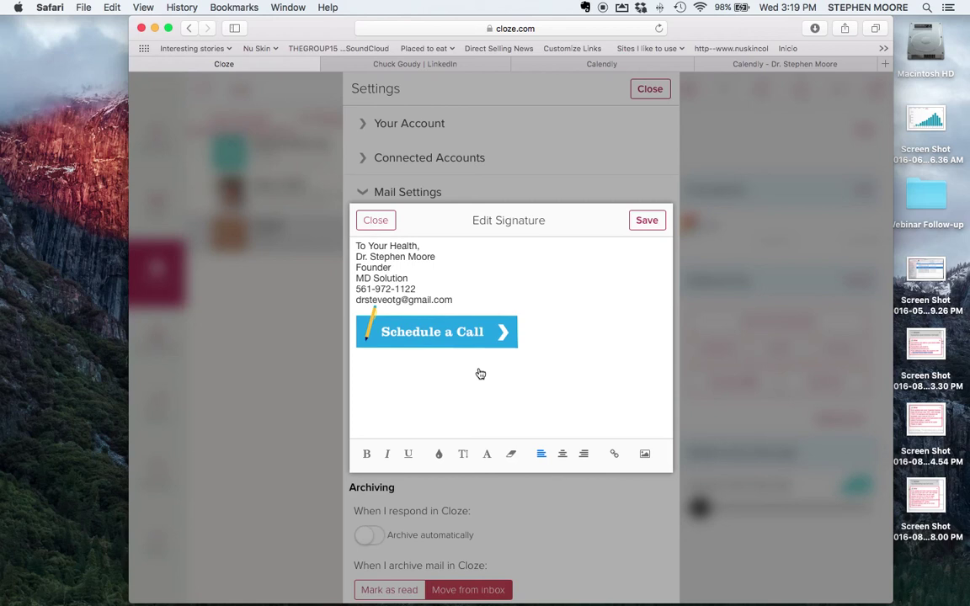
drag(528, 329, 416, 332)
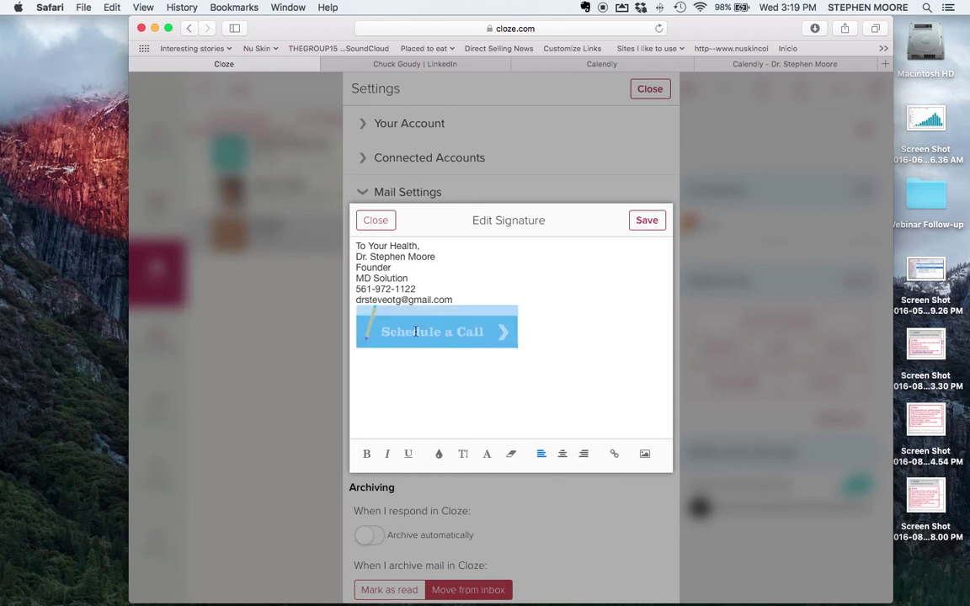
click(614, 455)
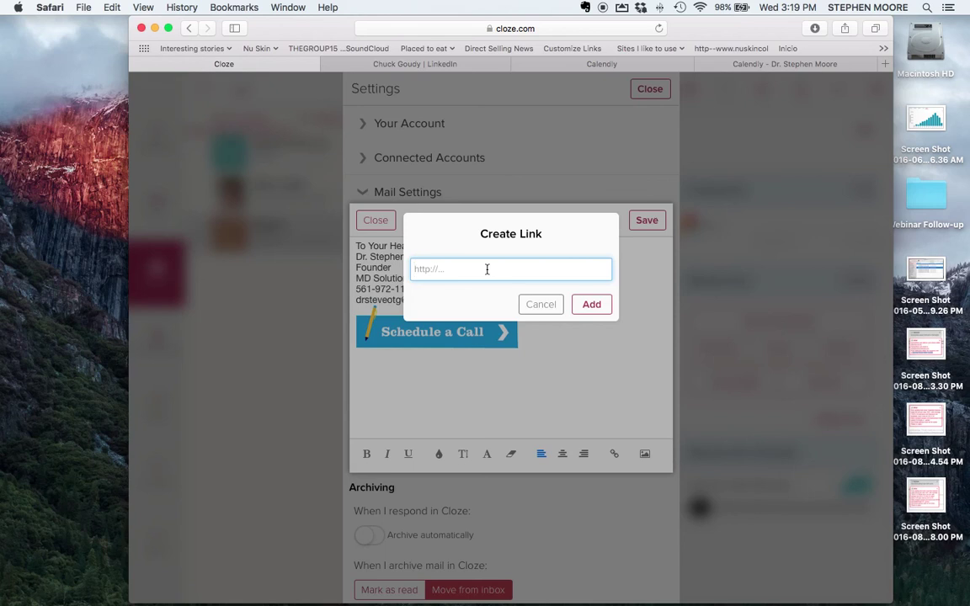
key(super+v)
click(546, 306)
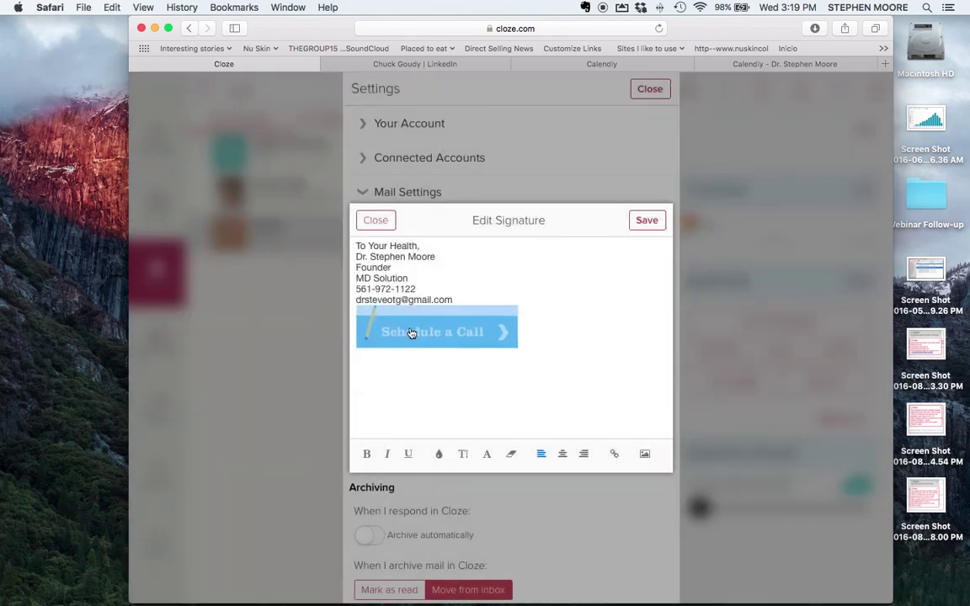
click(444, 365)
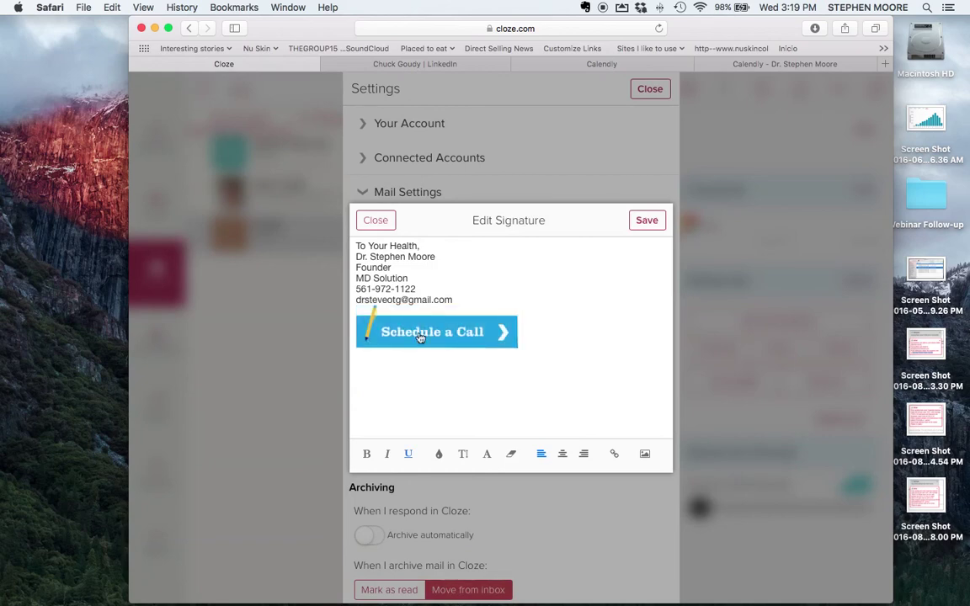
click(380, 222)
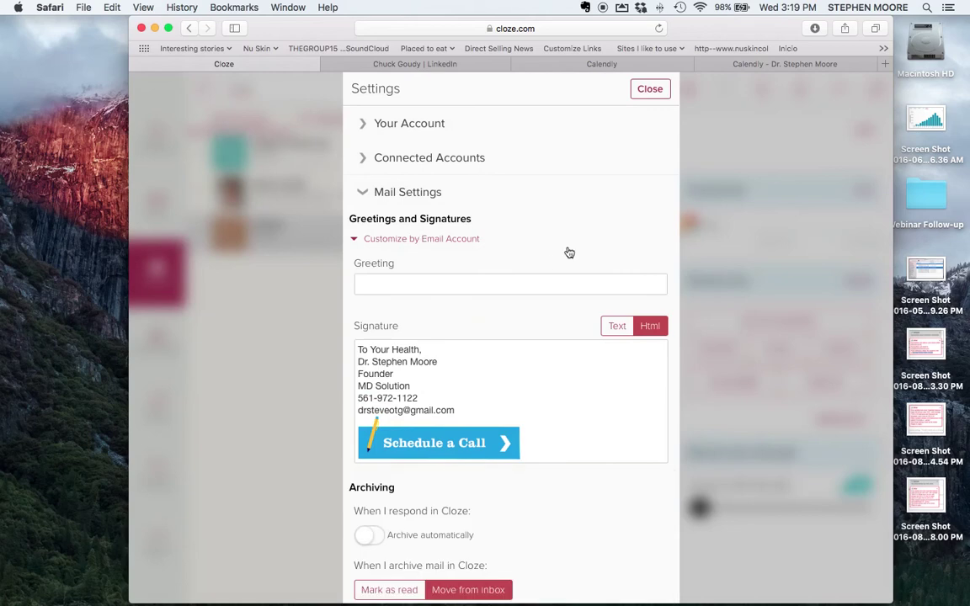
click(656, 91)
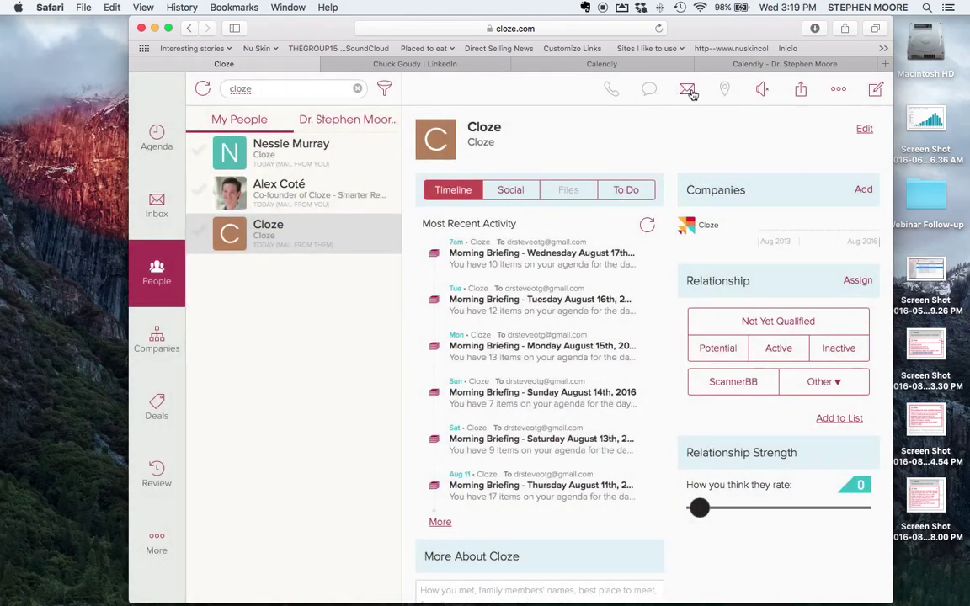
Step: Compose an email to the Cloze contact and apply the "Thank you for your interest" template that mentions registering for the webinar
click(688, 90)
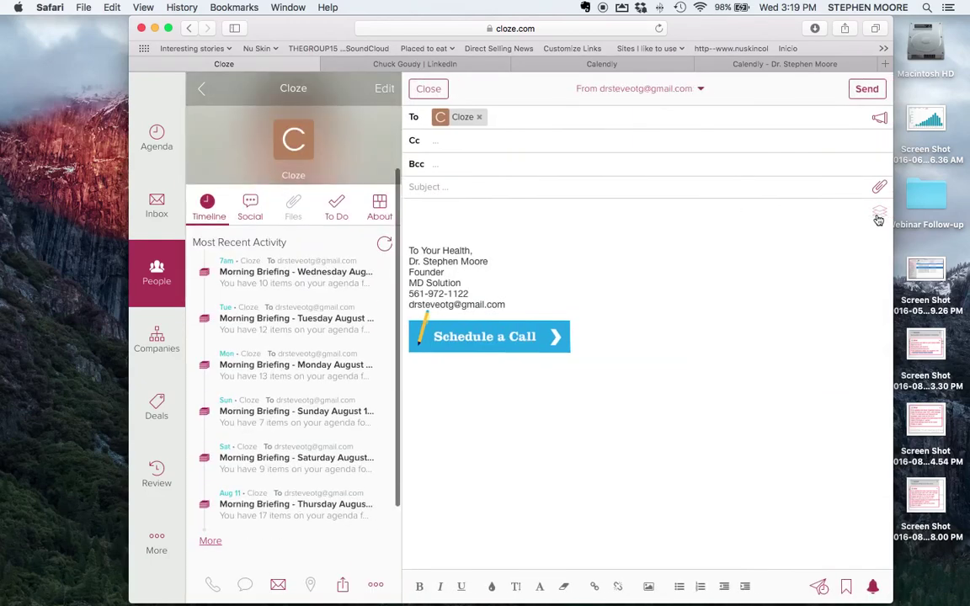
click(879, 215)
scroll(773, 329, down, 5)
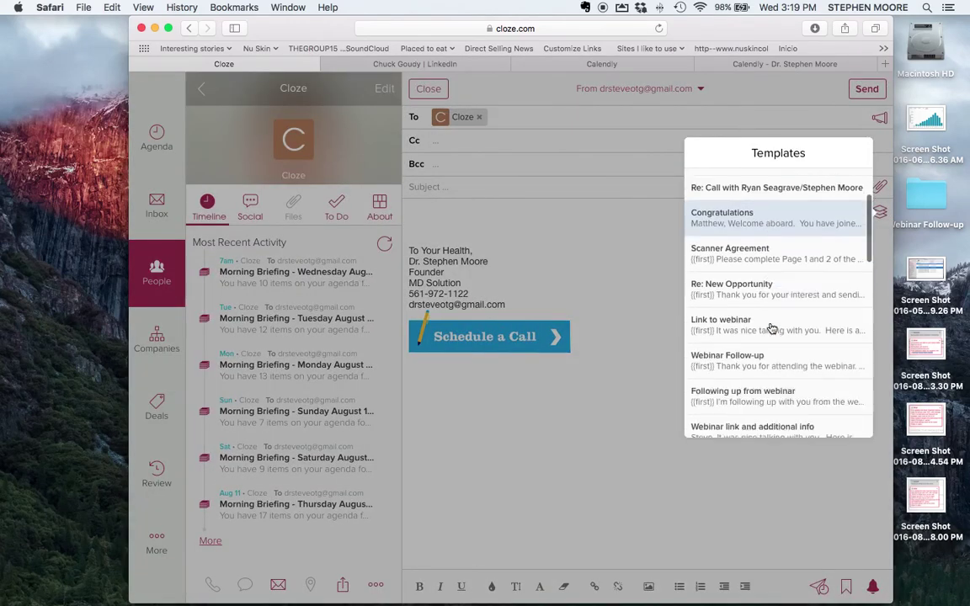
scroll(773, 329, down, 5)
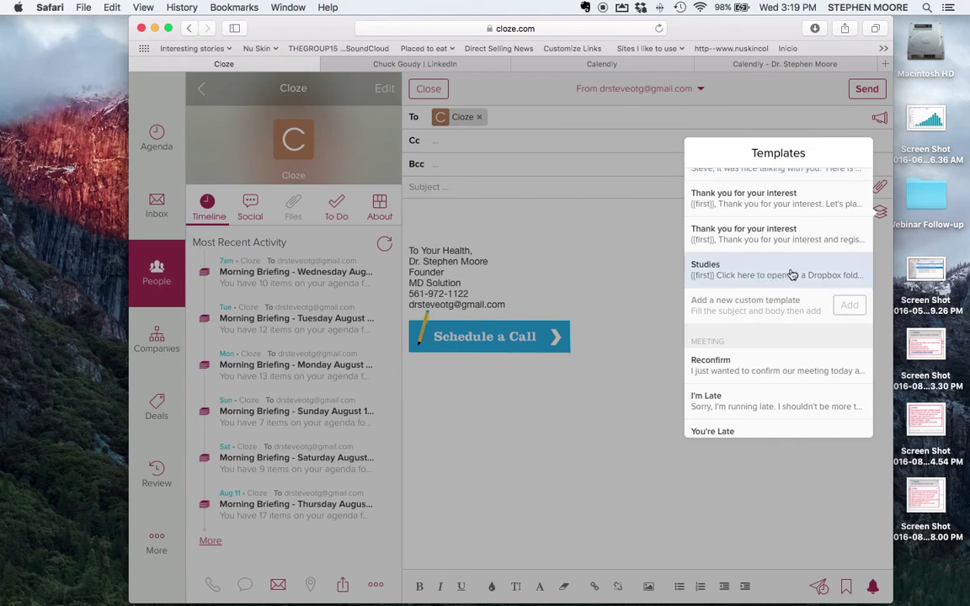
click(792, 234)
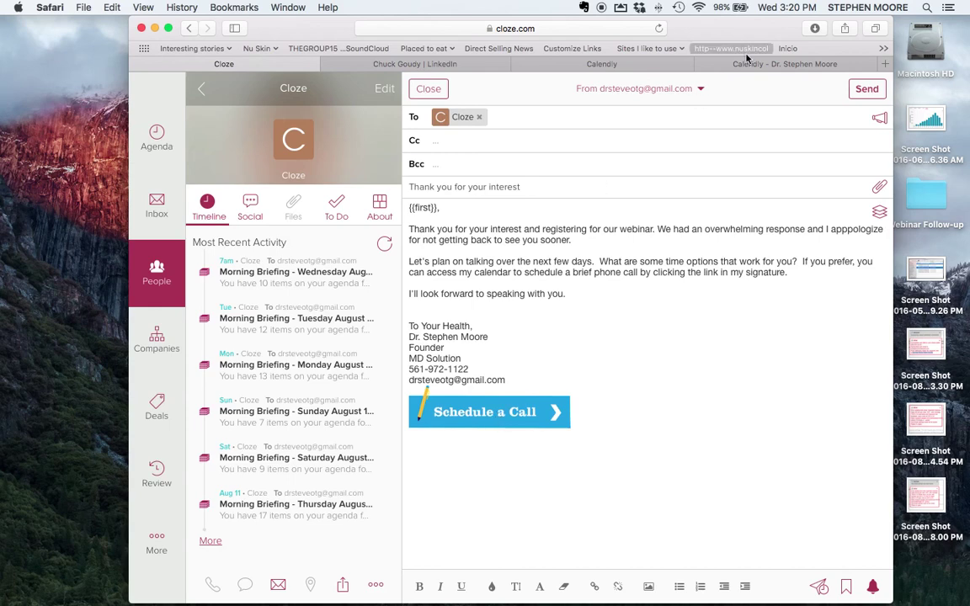
Step: Switch to the public Calendly booking page and select the 01:30pm slot on Thursday, August 18, 2016
click(601, 65)
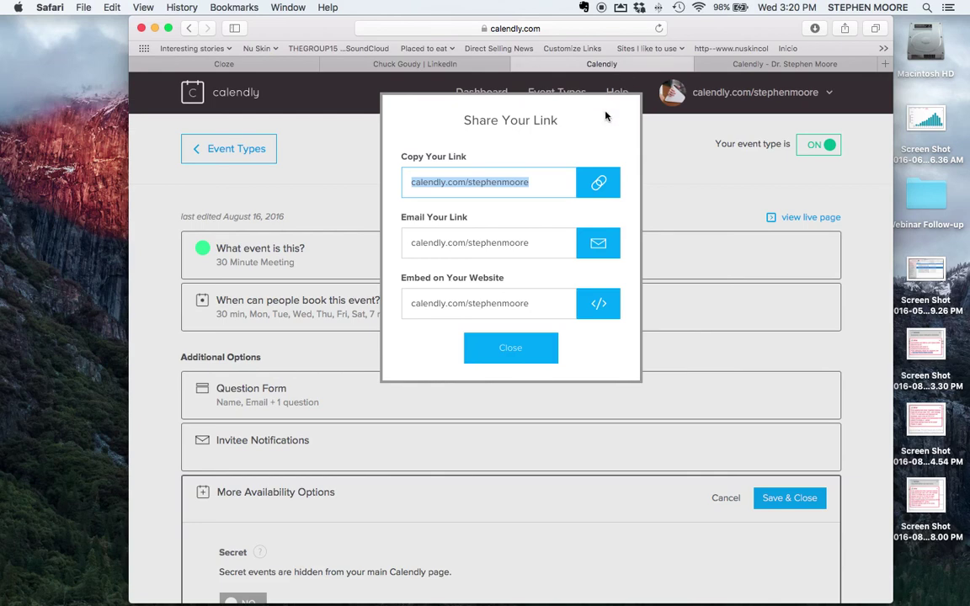
click(742, 65)
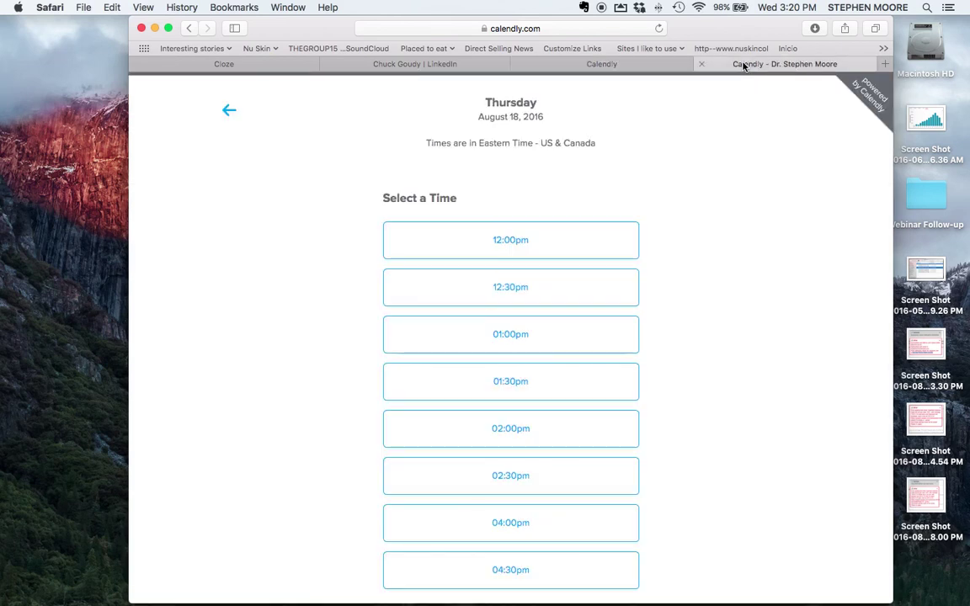
click(503, 386)
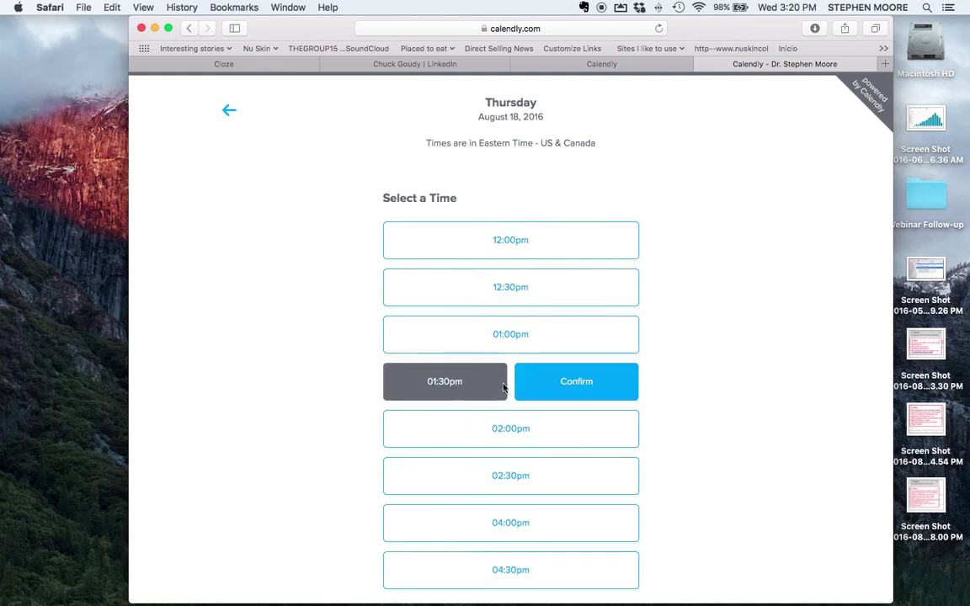